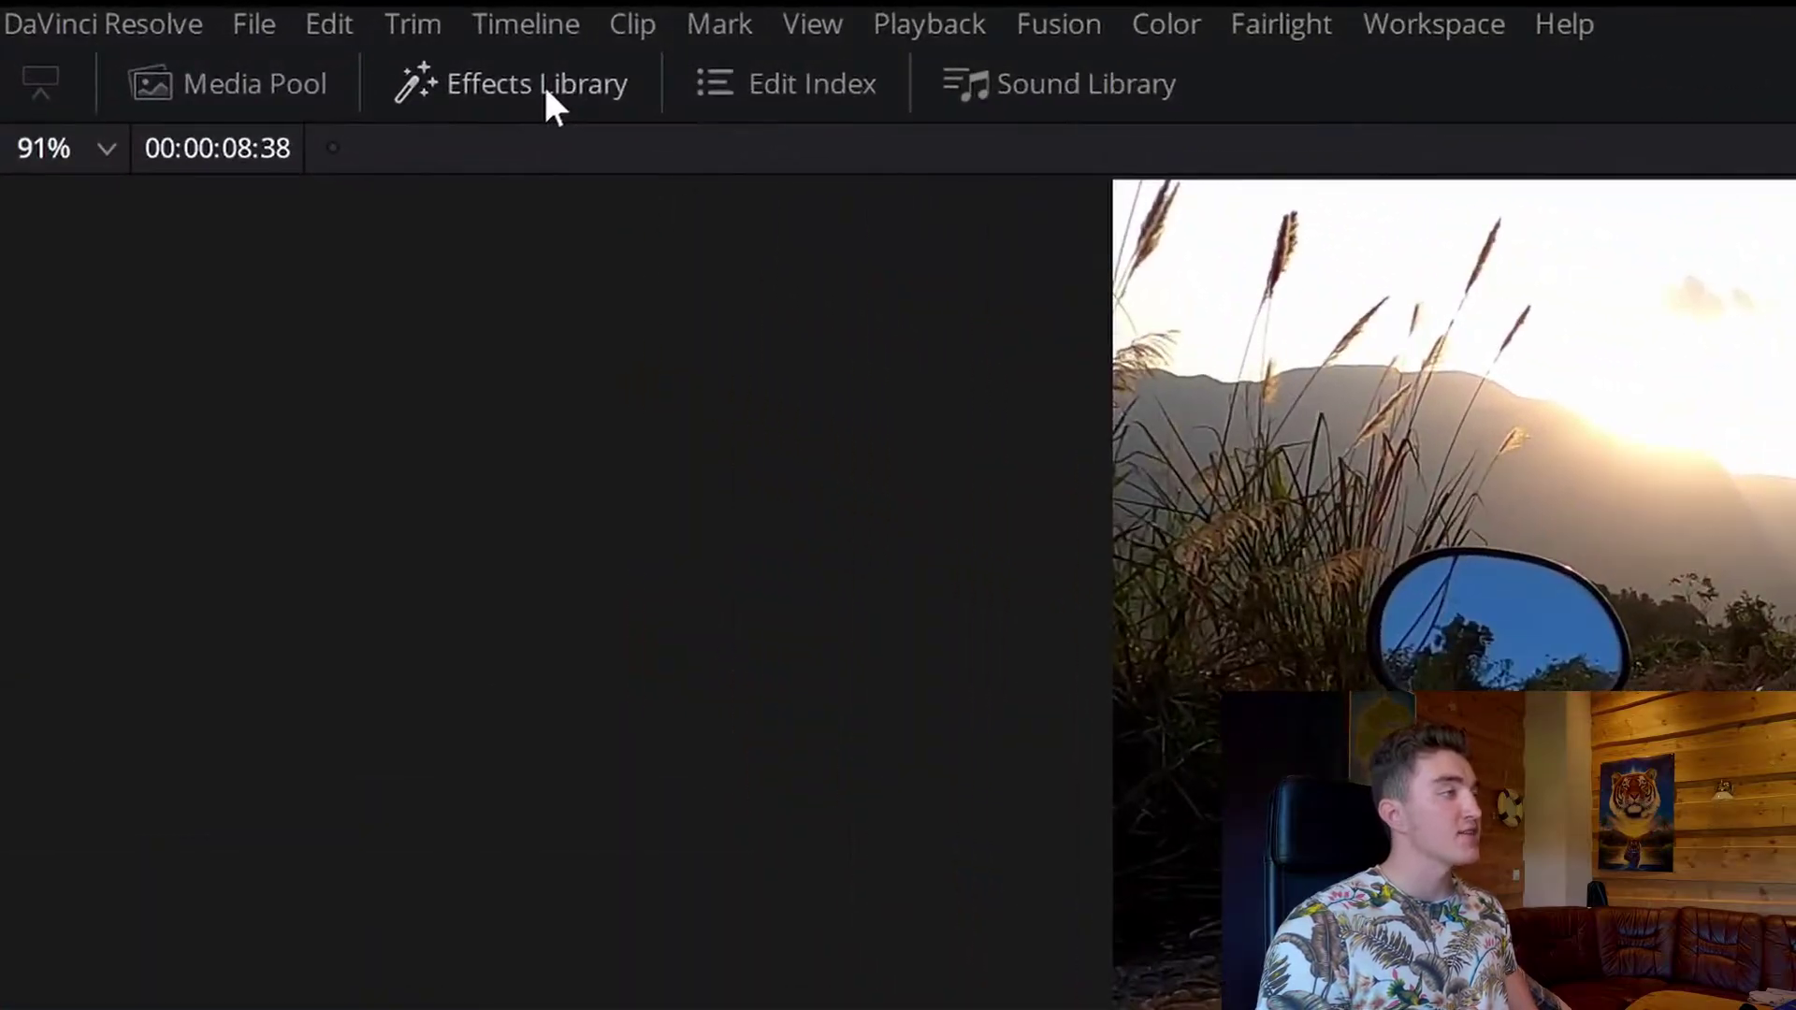
Step: Drag Dip To Color Dissolve from Toolbox > Video Transitions onto the scooter clip's end
left_click(547, 89)
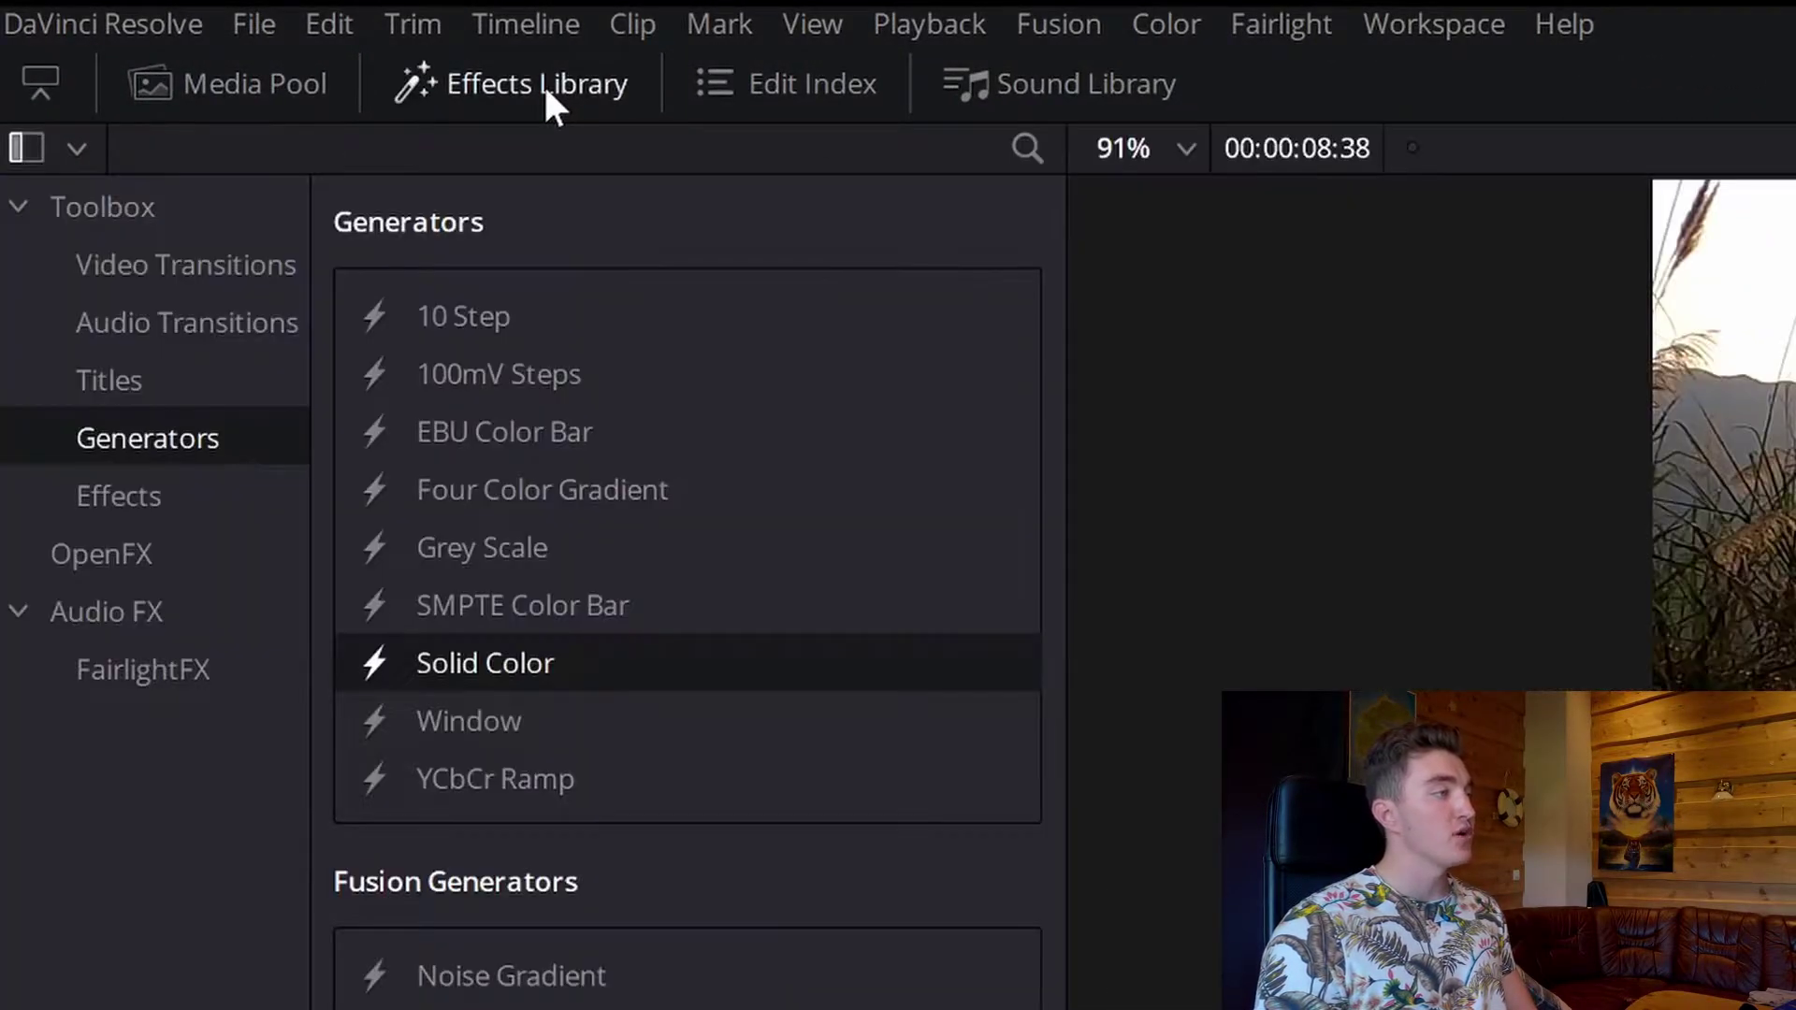
left_click(71, 202)
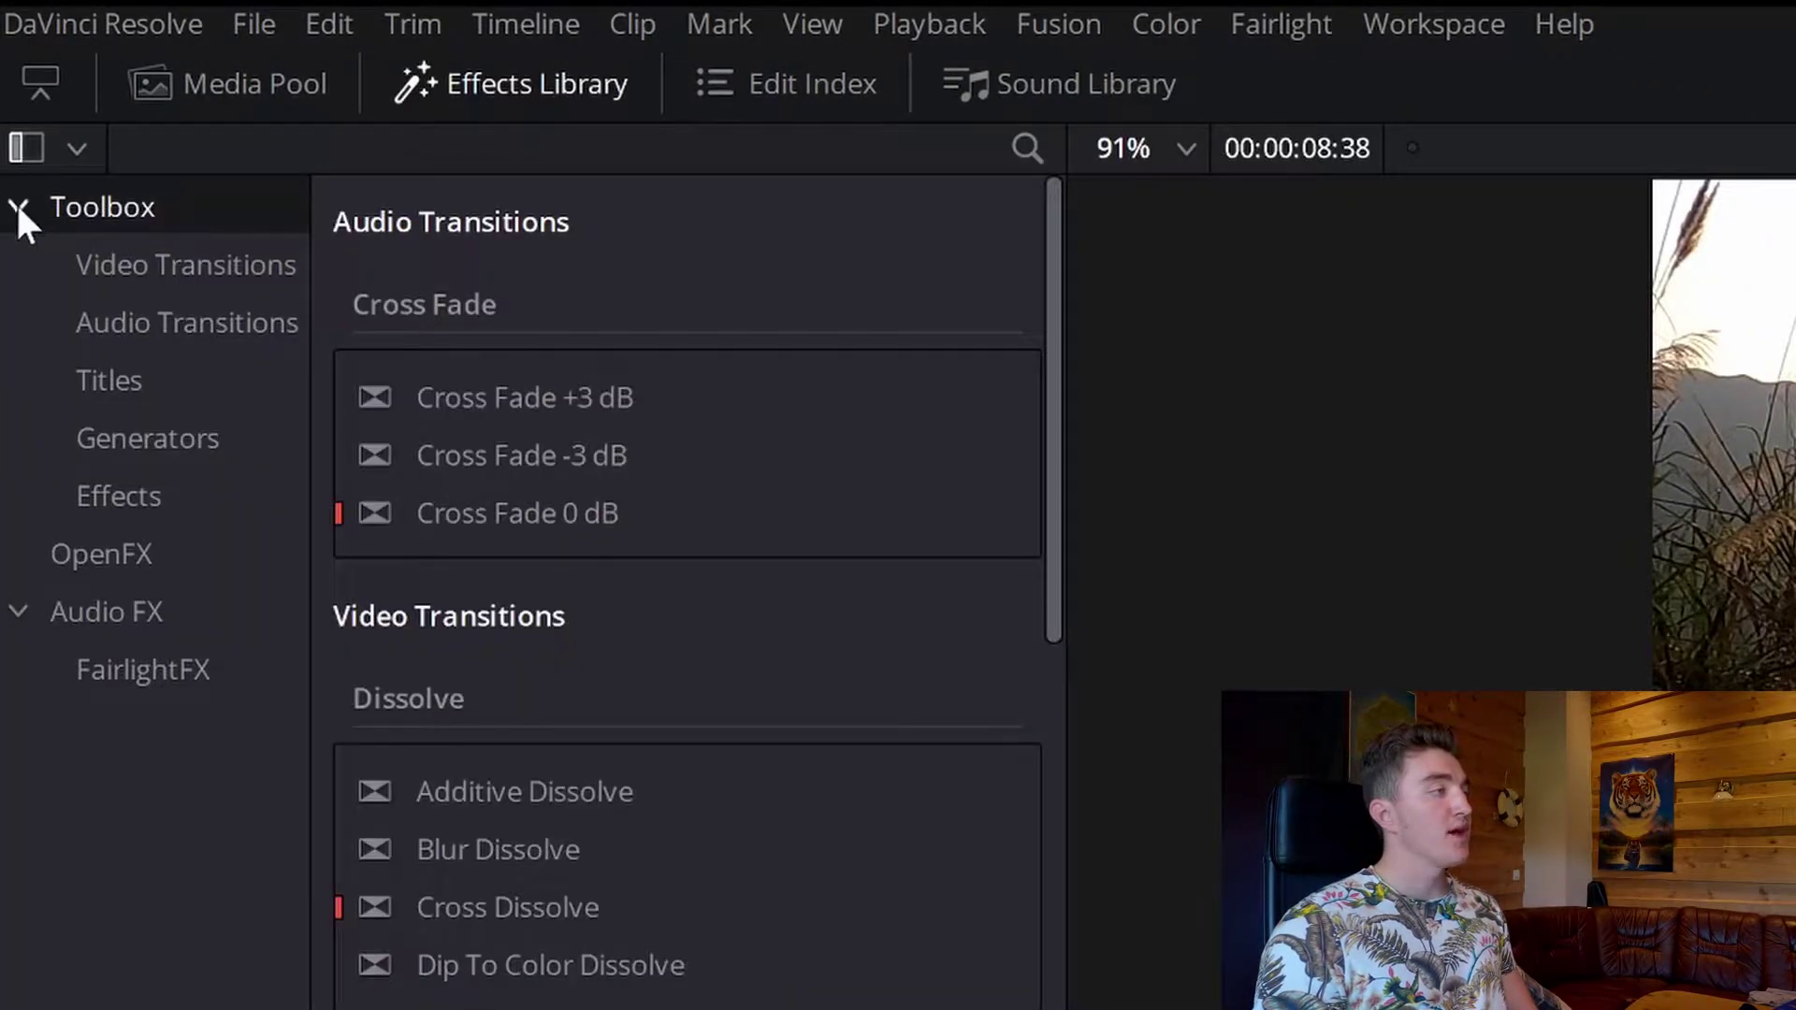
left_click(147, 272)
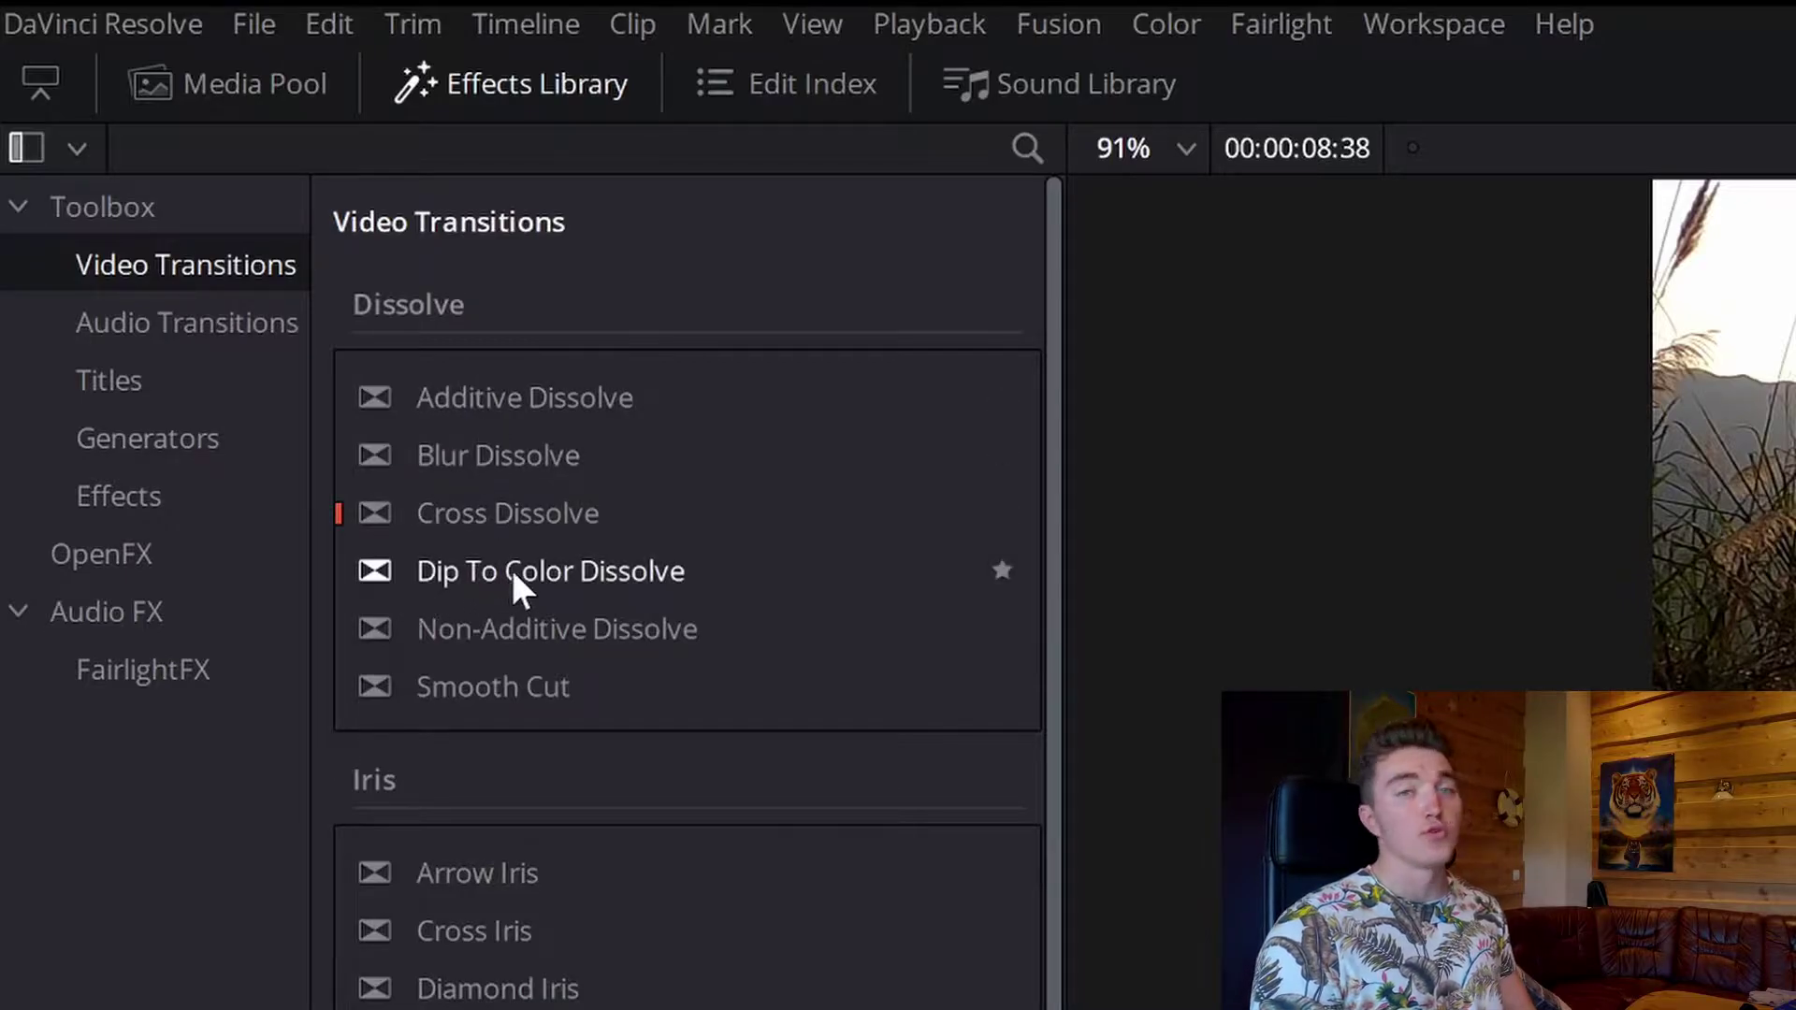
left_click(509, 565)
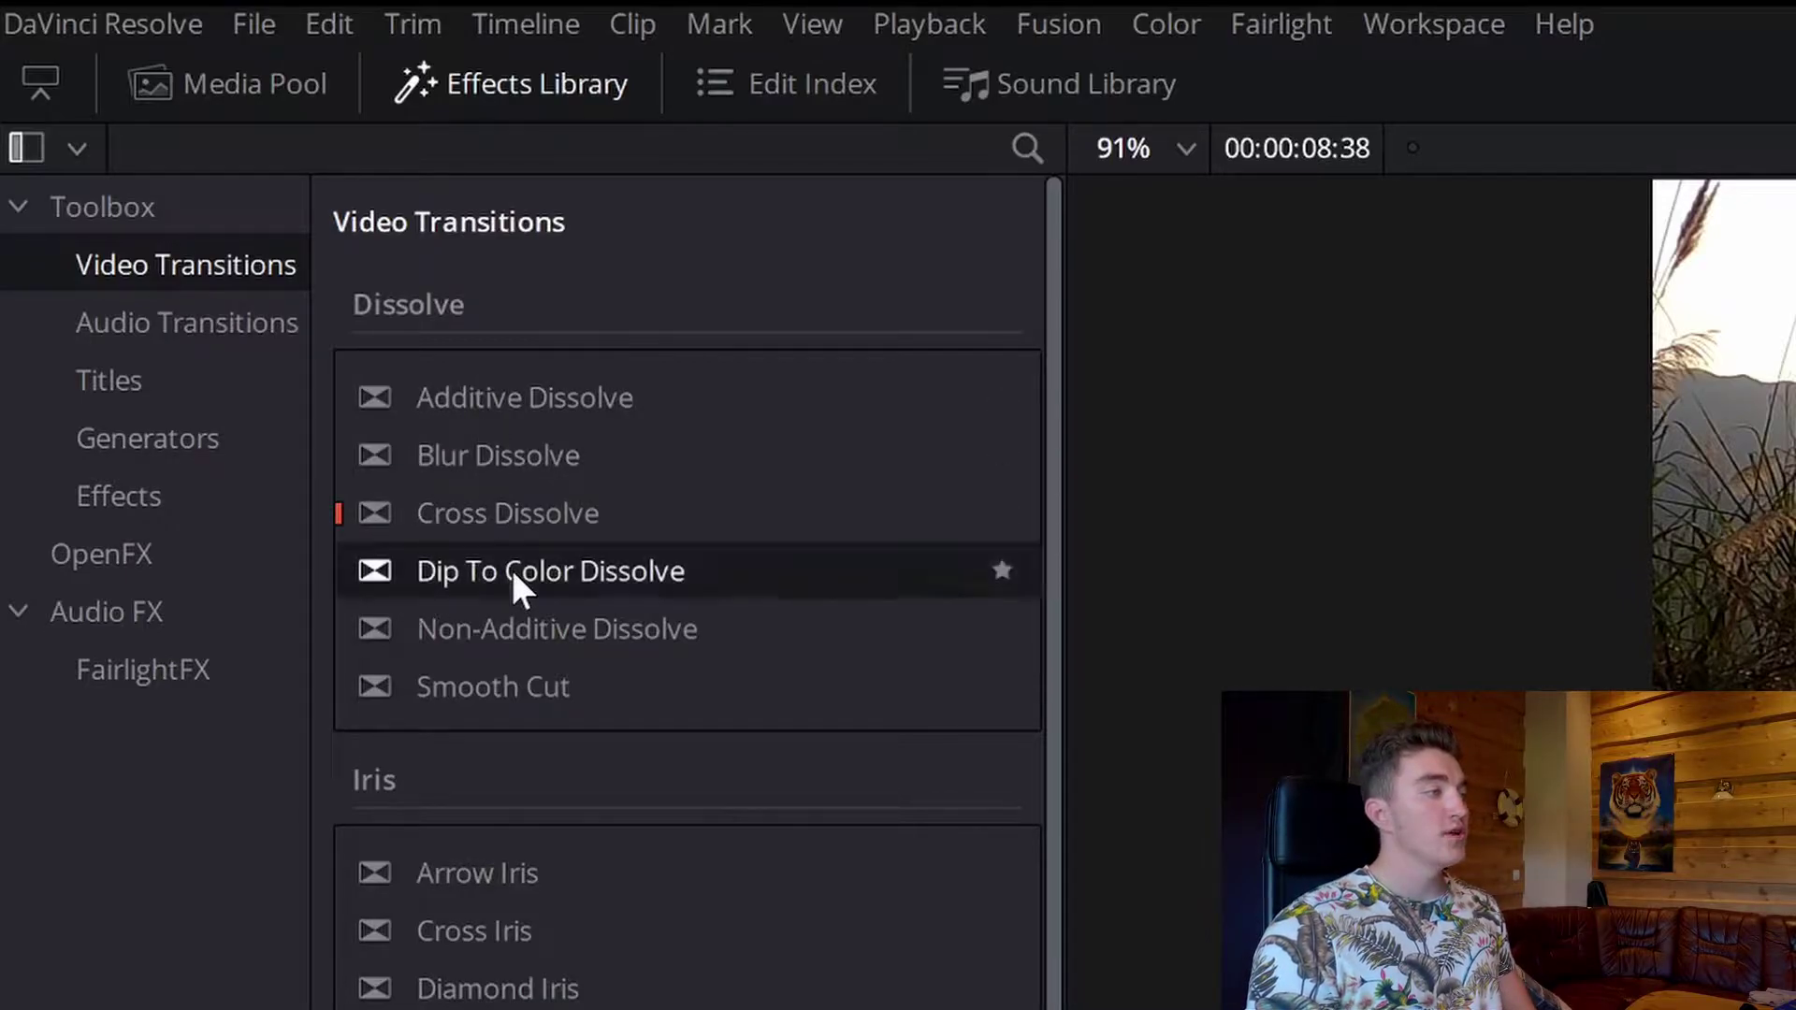
left_click_drag(508, 564, 1692, 1009)
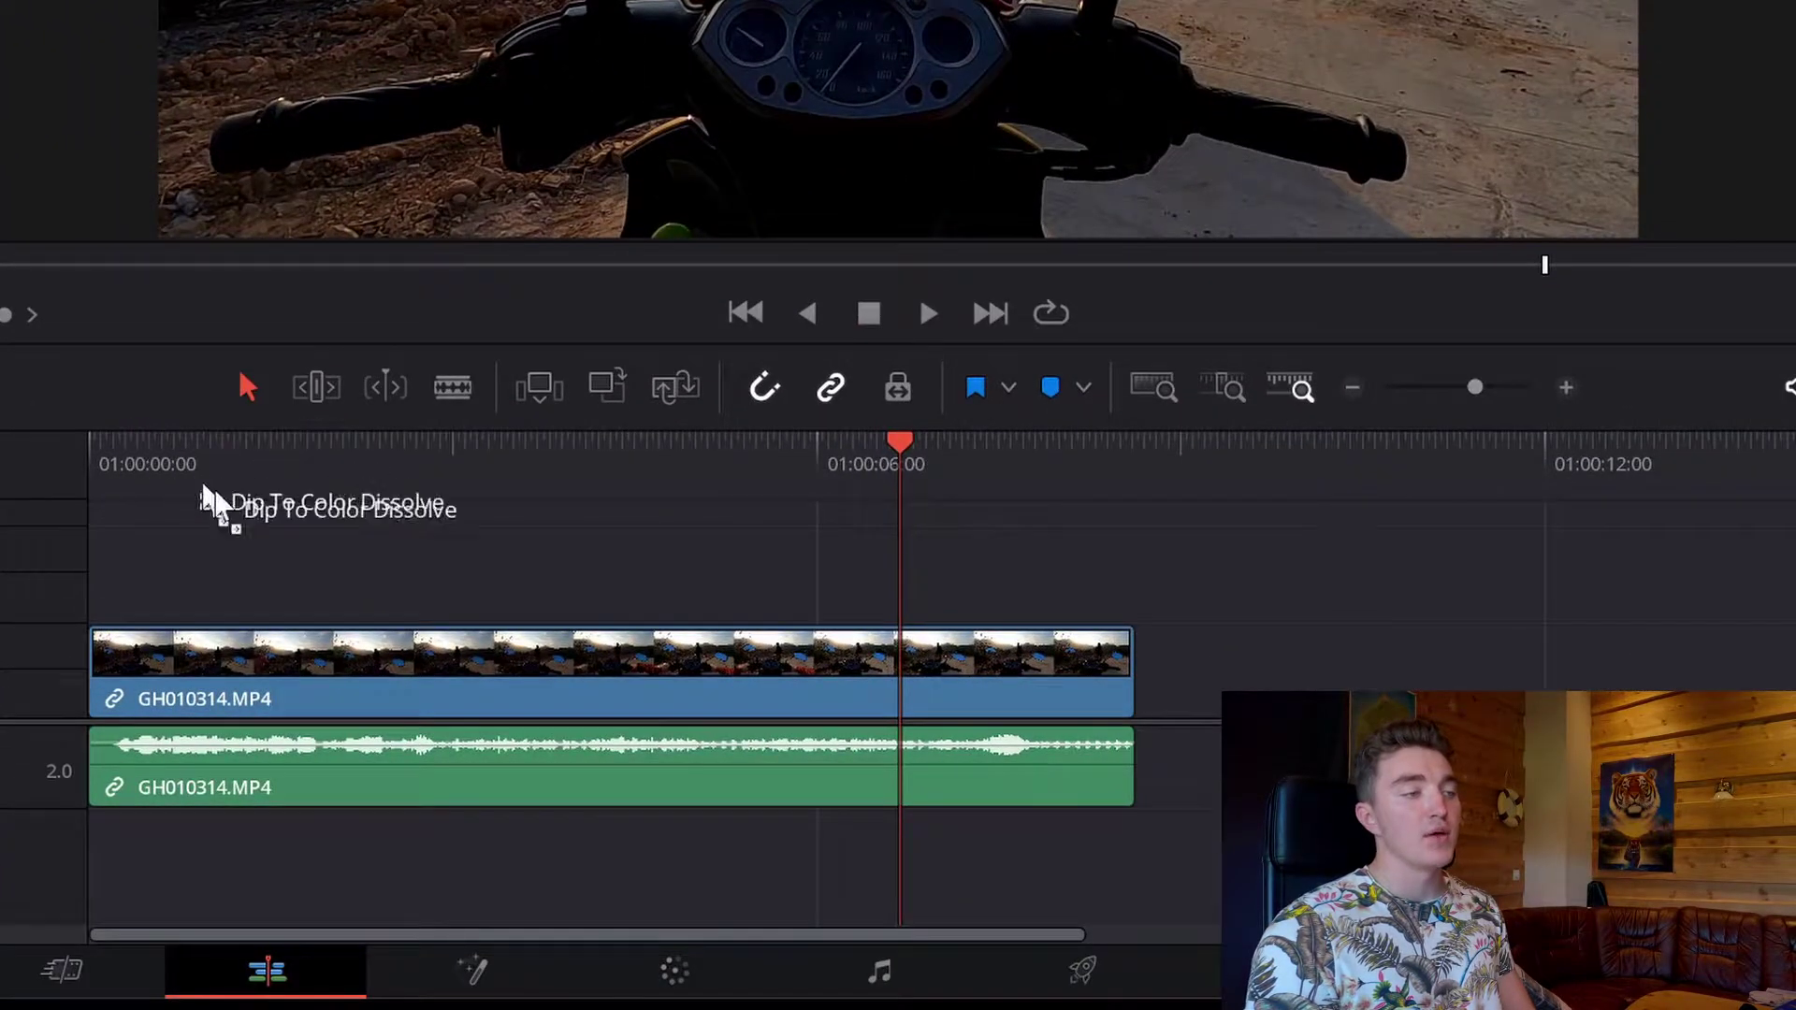
left_click_drag(210, 505, 1075, 650)
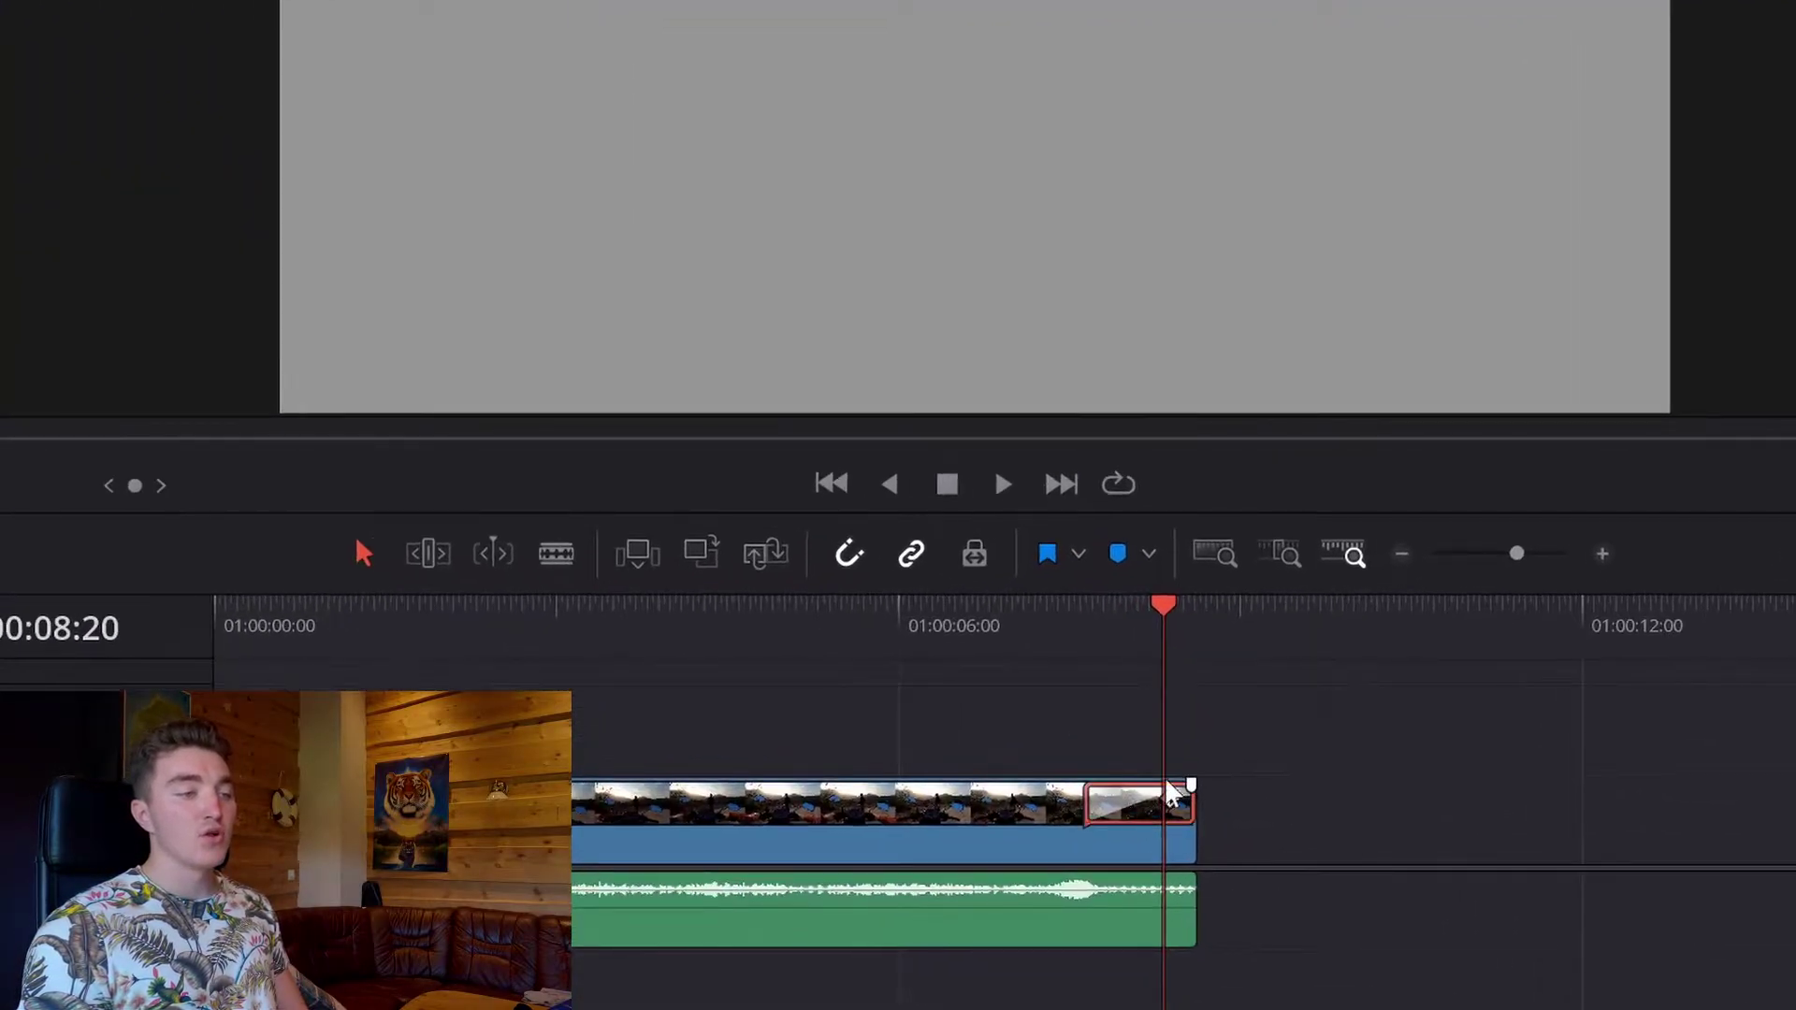
Step: Select the transition at the clip's end and show its Inspector settings (1.0 second, End On Edit)
left_click(1226, 777)
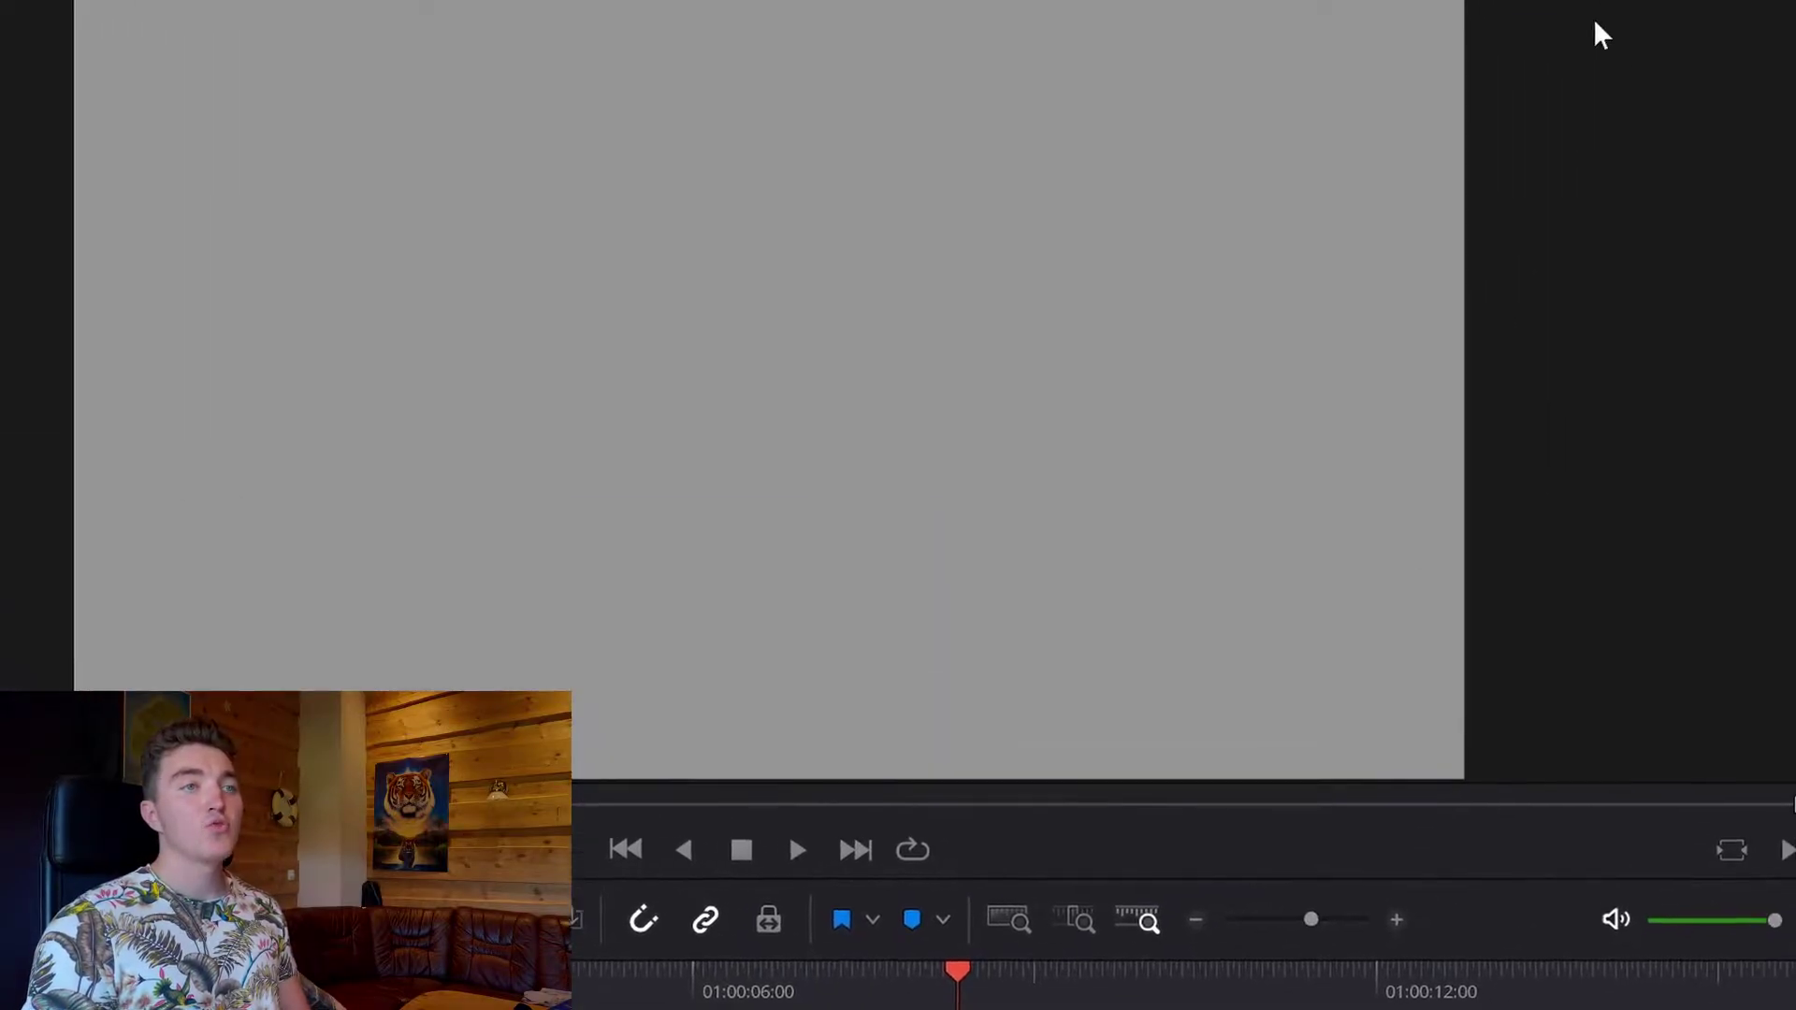
left_click(1654, 63)
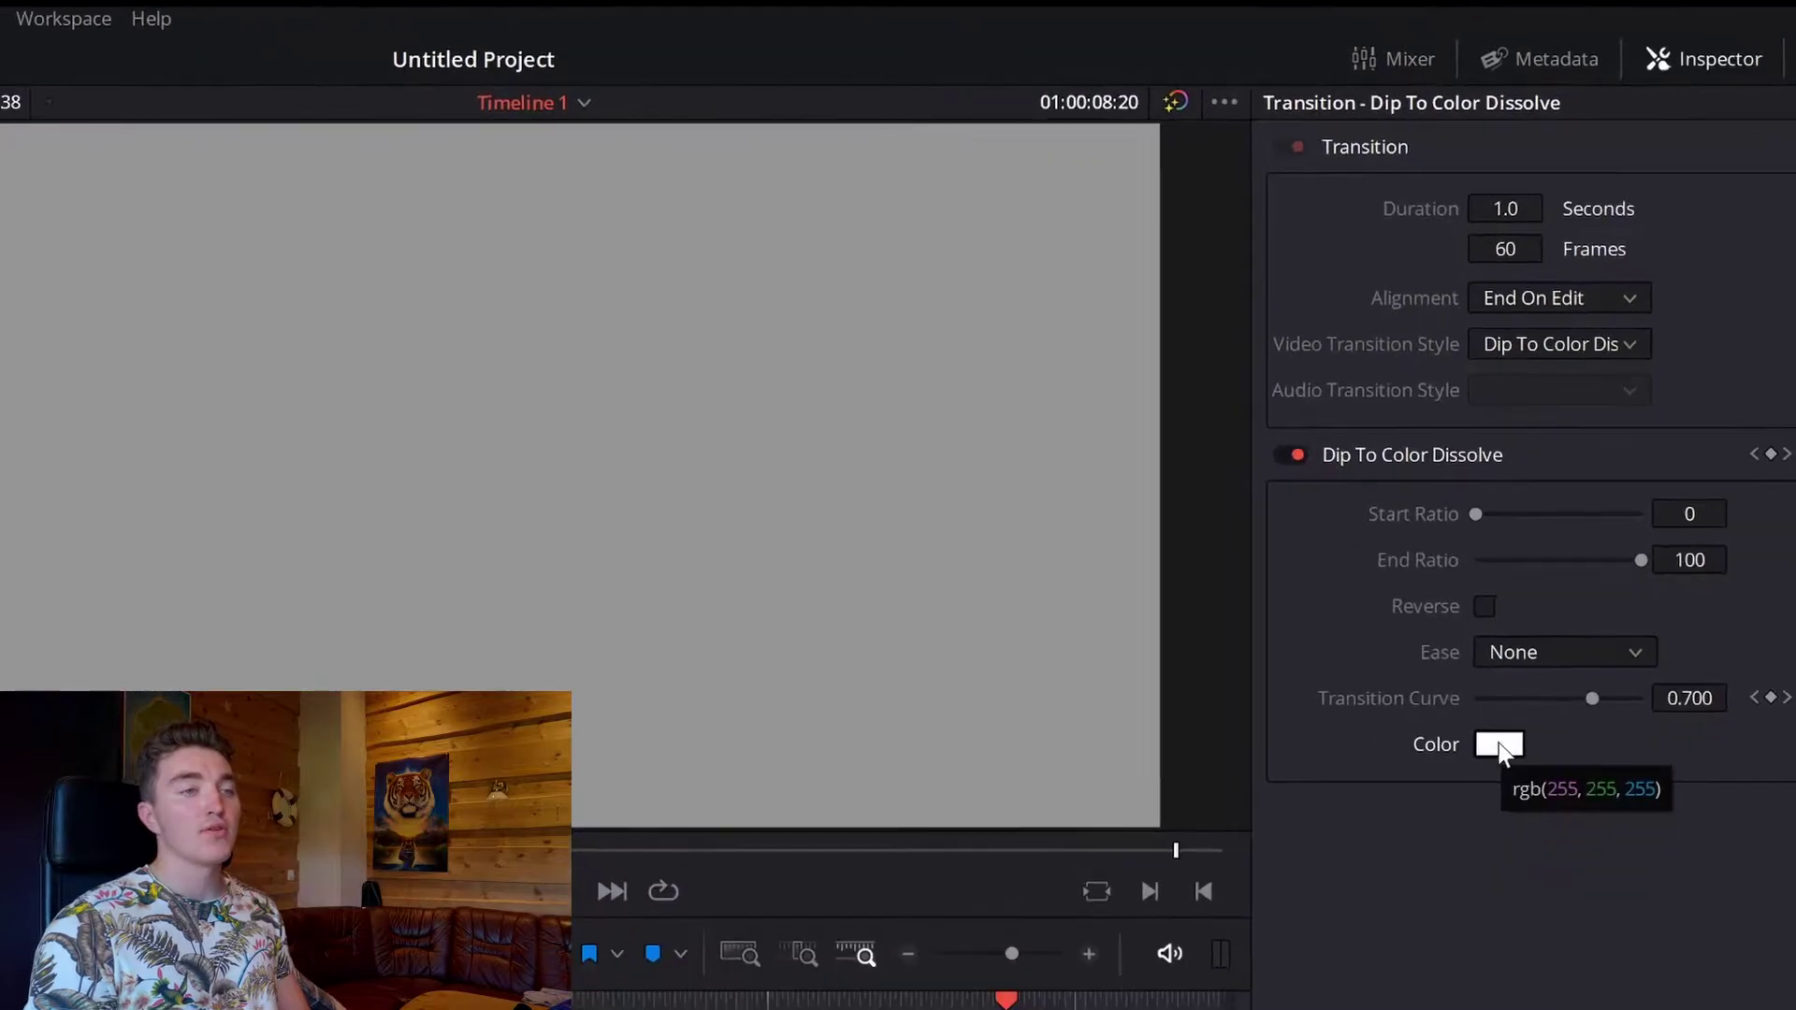
Step: Change the Dip To Color Dissolve colour from white to black (#000000)
left_click(1429, 821)
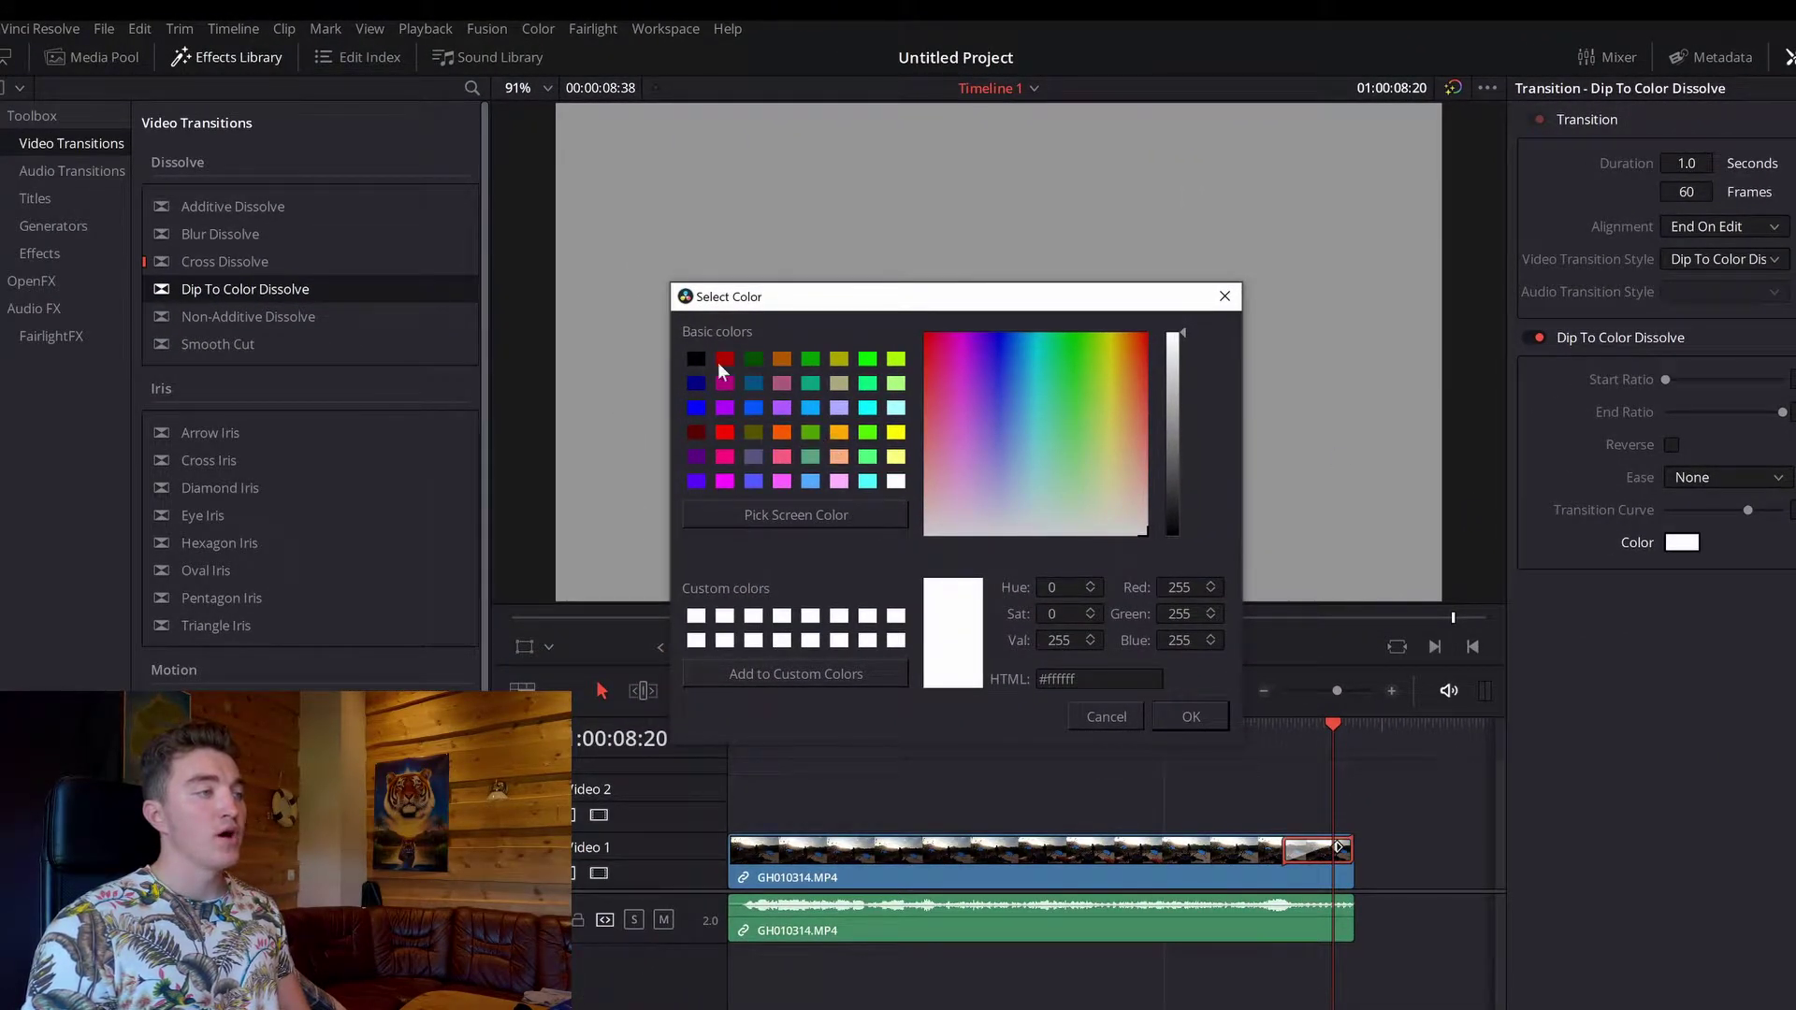
left_click(694, 358)
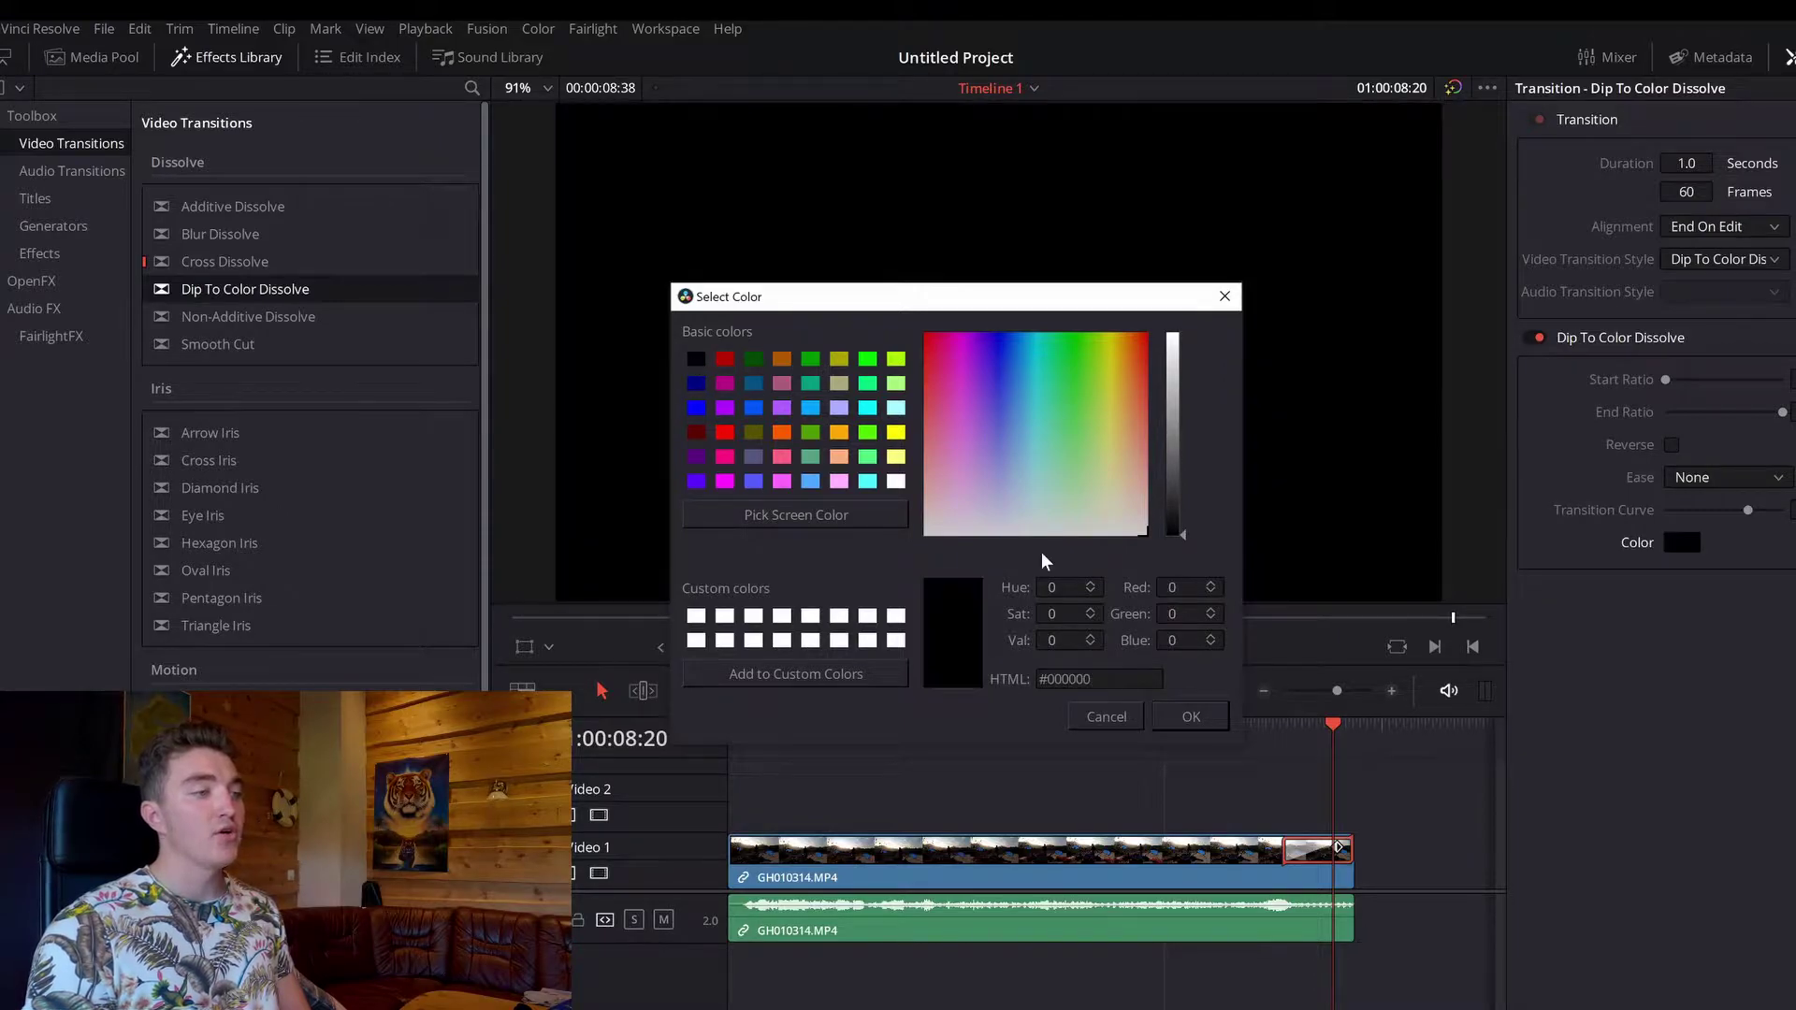
left_click(1190, 718)
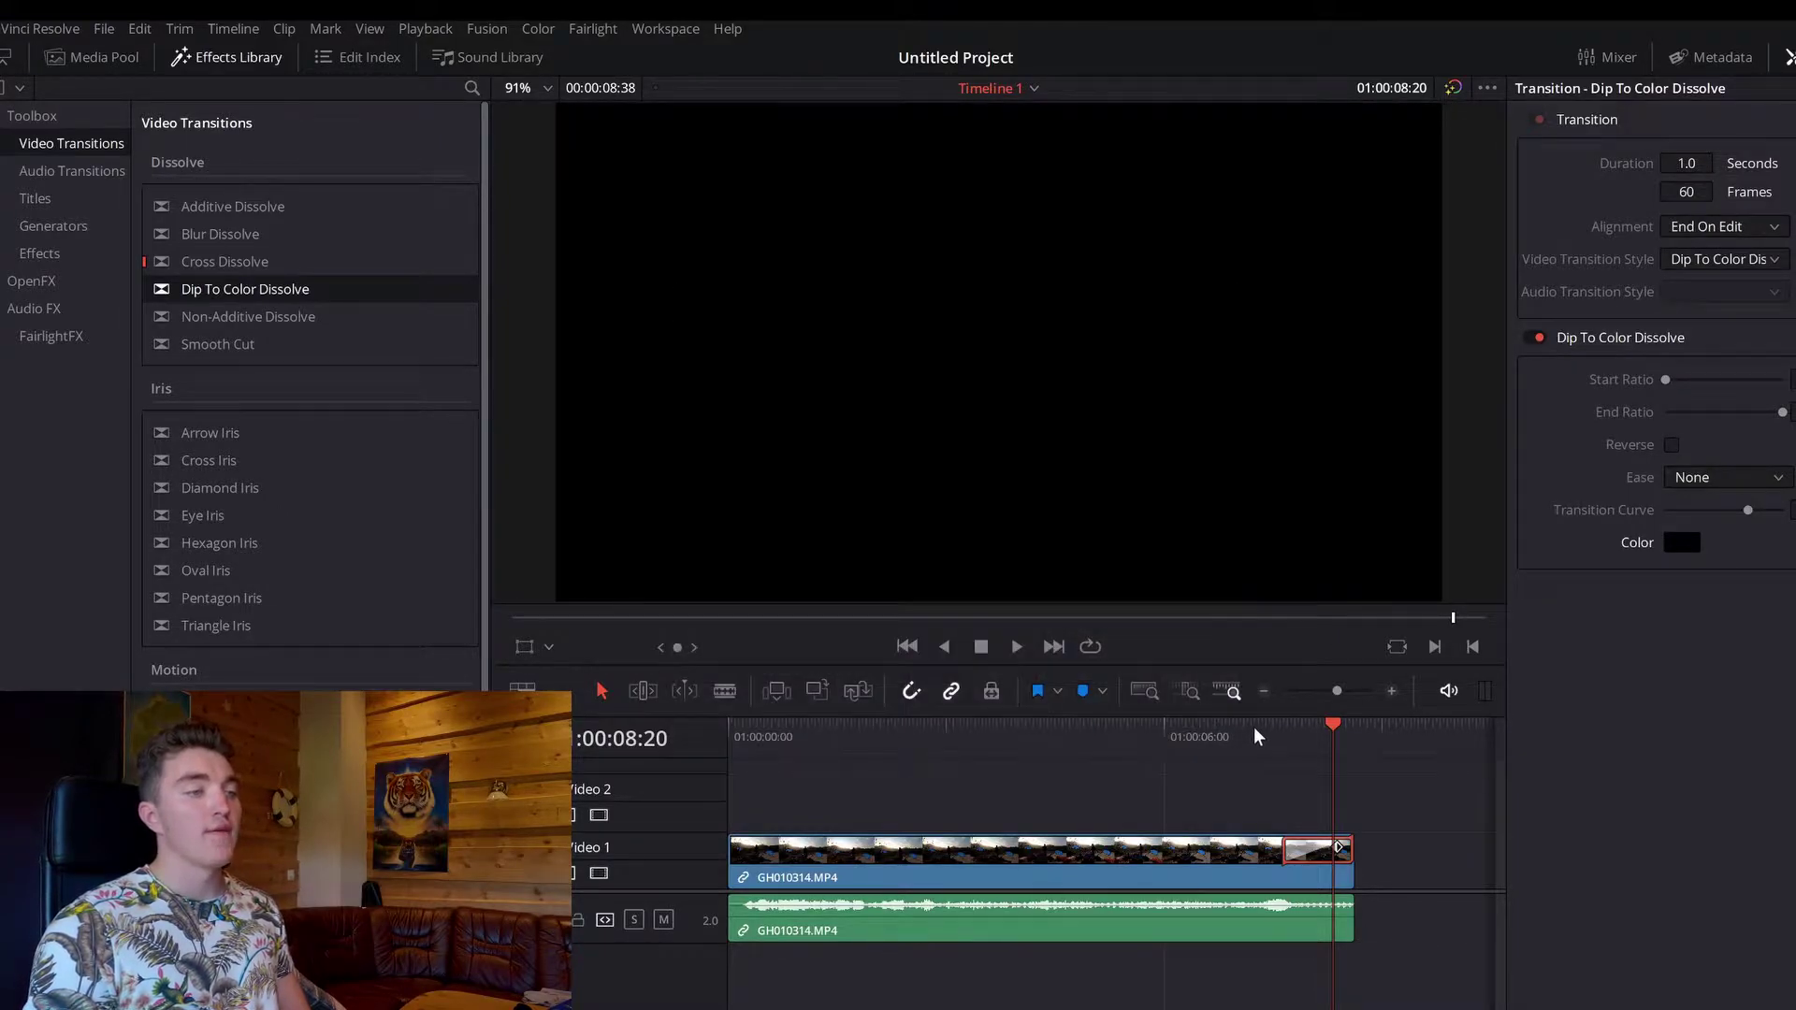
left_click(1253, 735)
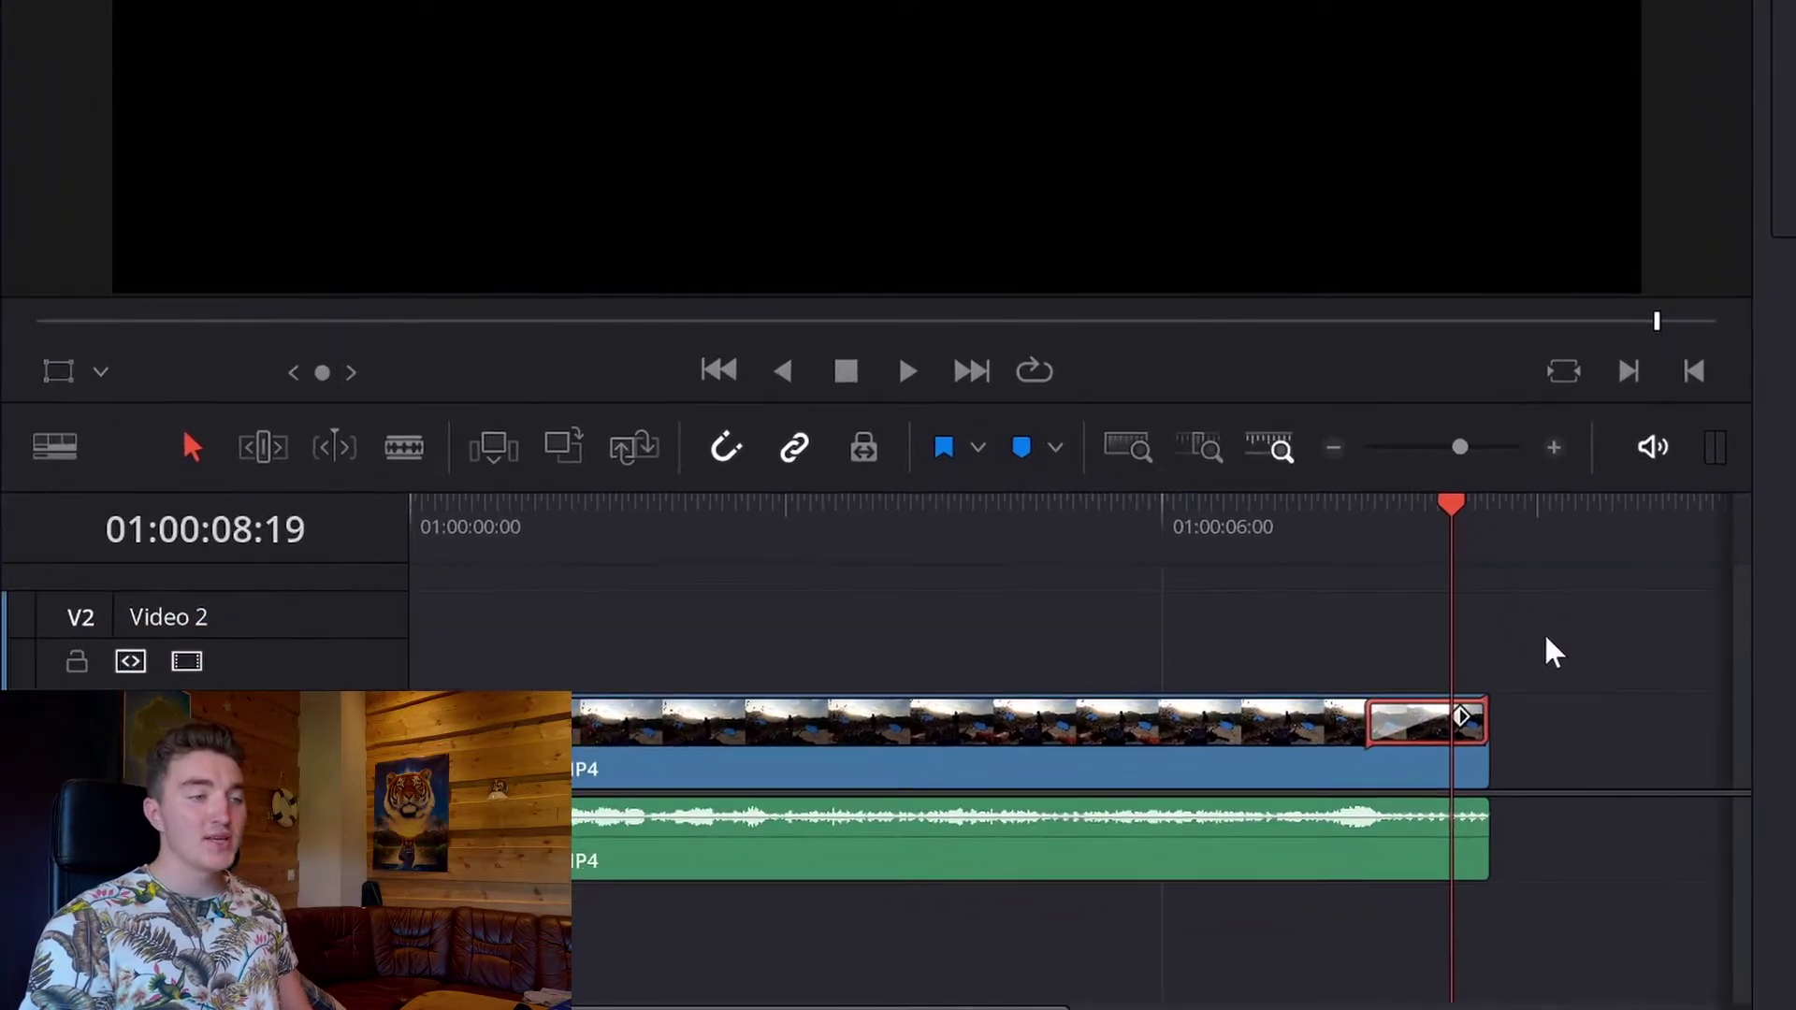
Step: Extend the transition's start earlier to 2.3 seconds (140 frames), then play back the ending
mouse_move(1459, 725)
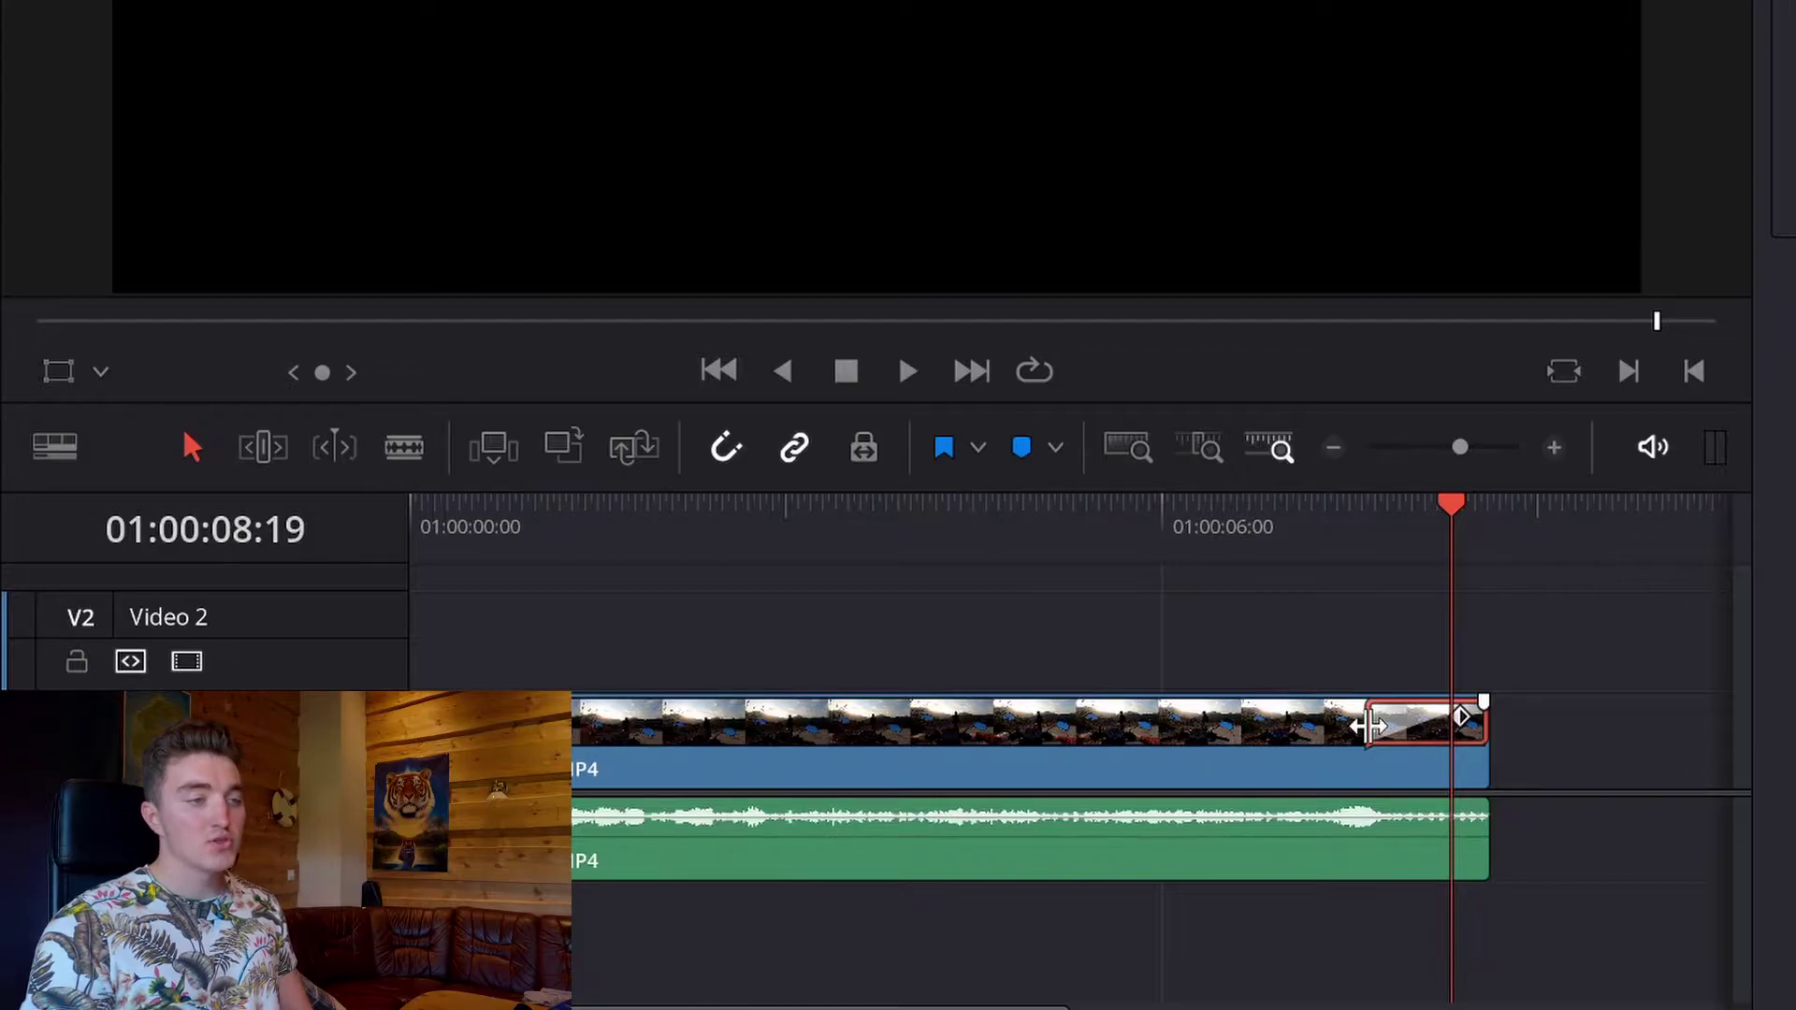
left_click_drag(1367, 725, 1199, 733)
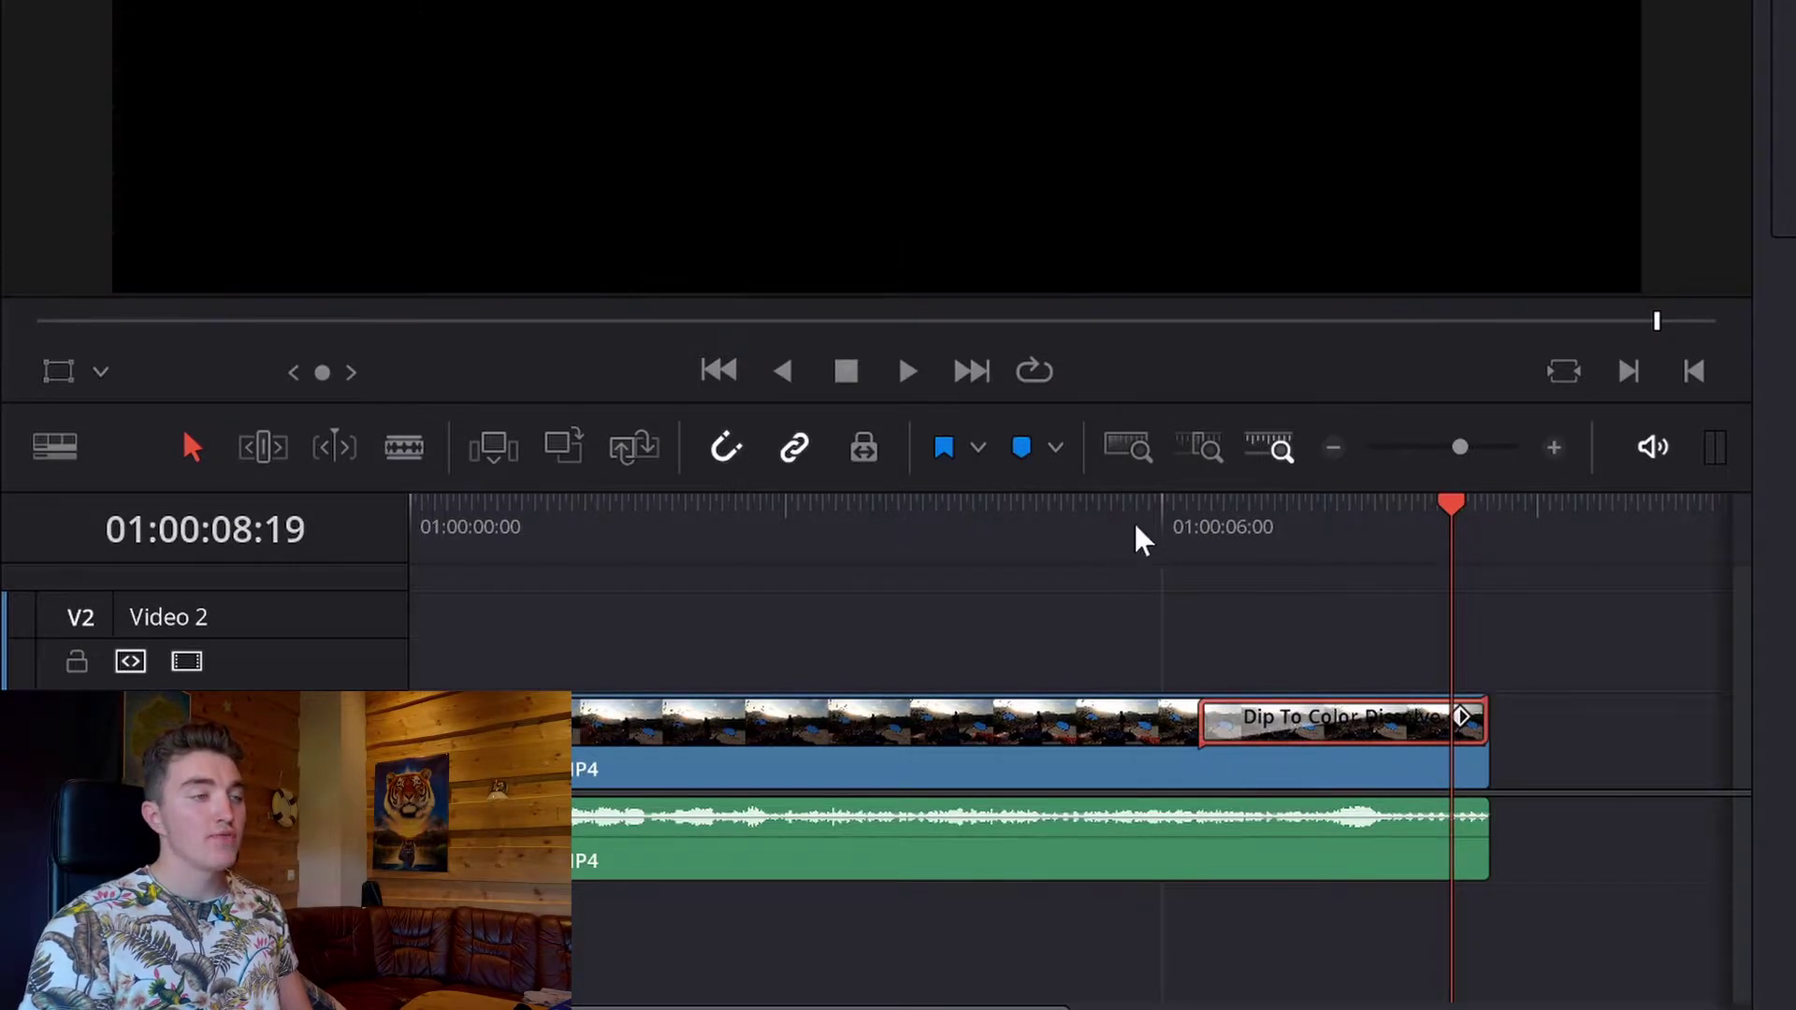
left_click(1134, 533)
key("space")
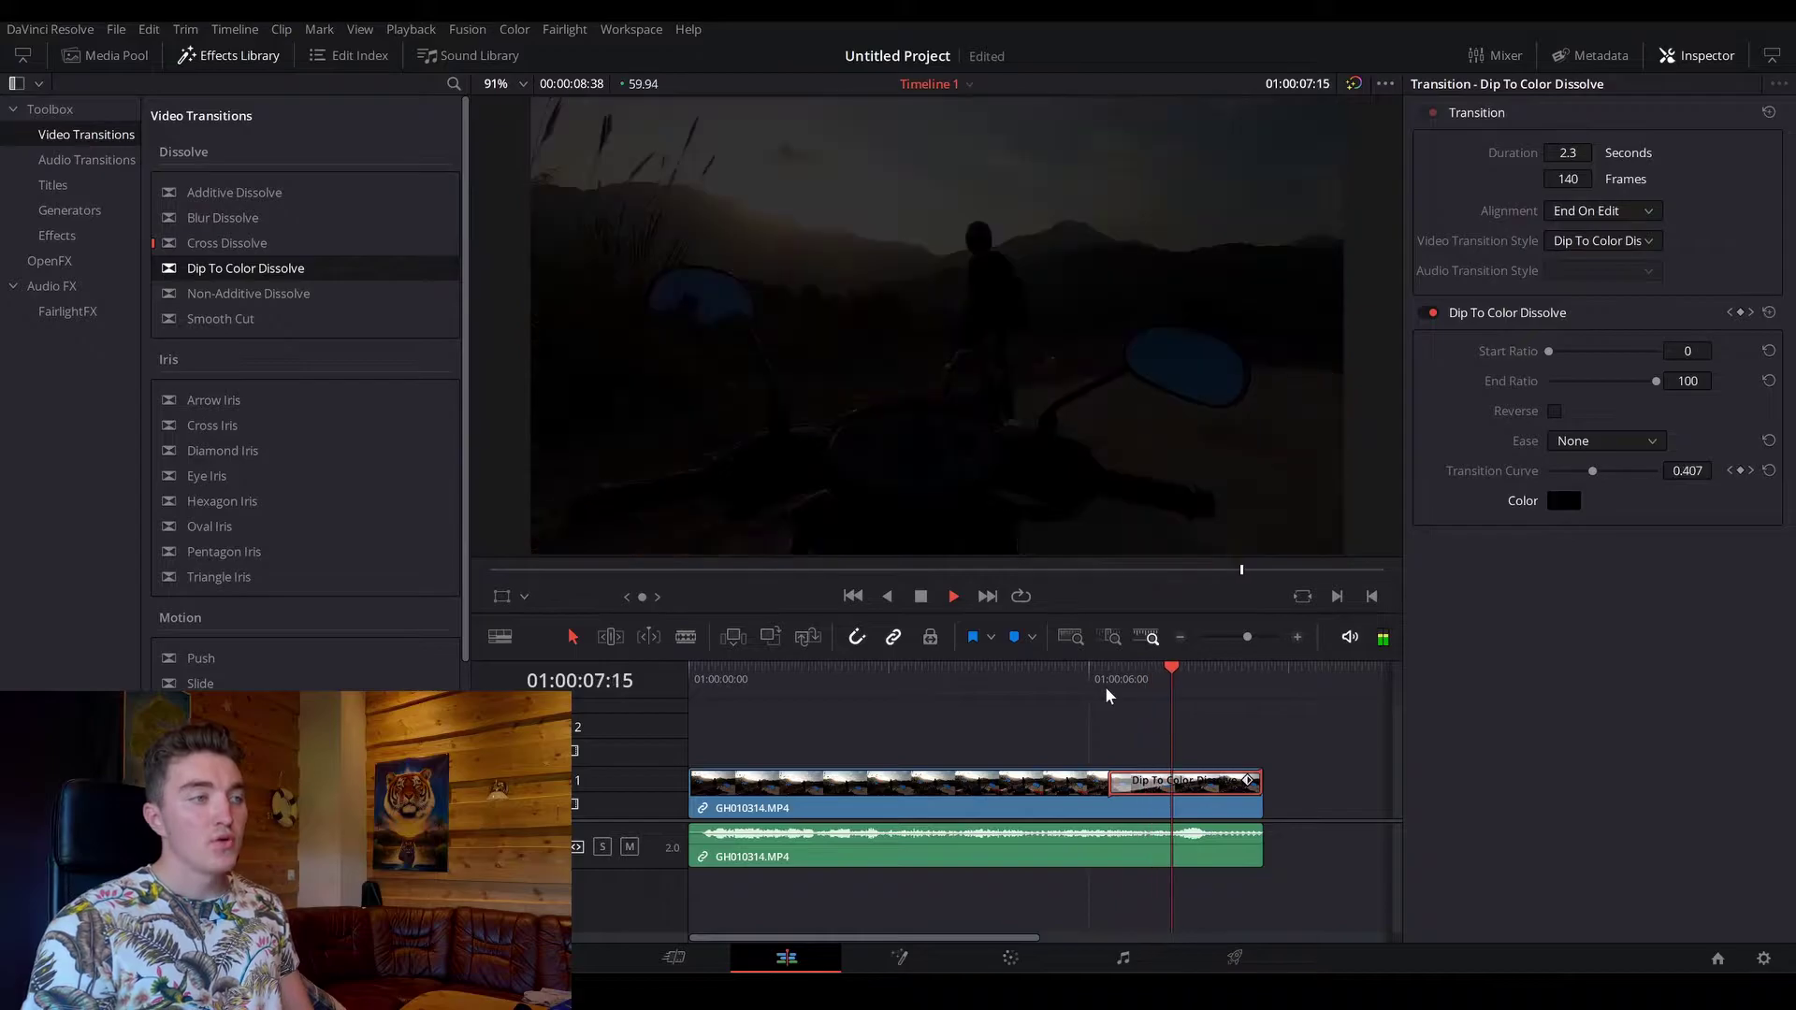
Step: Stop playback, delete the dip-to-color transition, and hide the Effects Library
key("space")
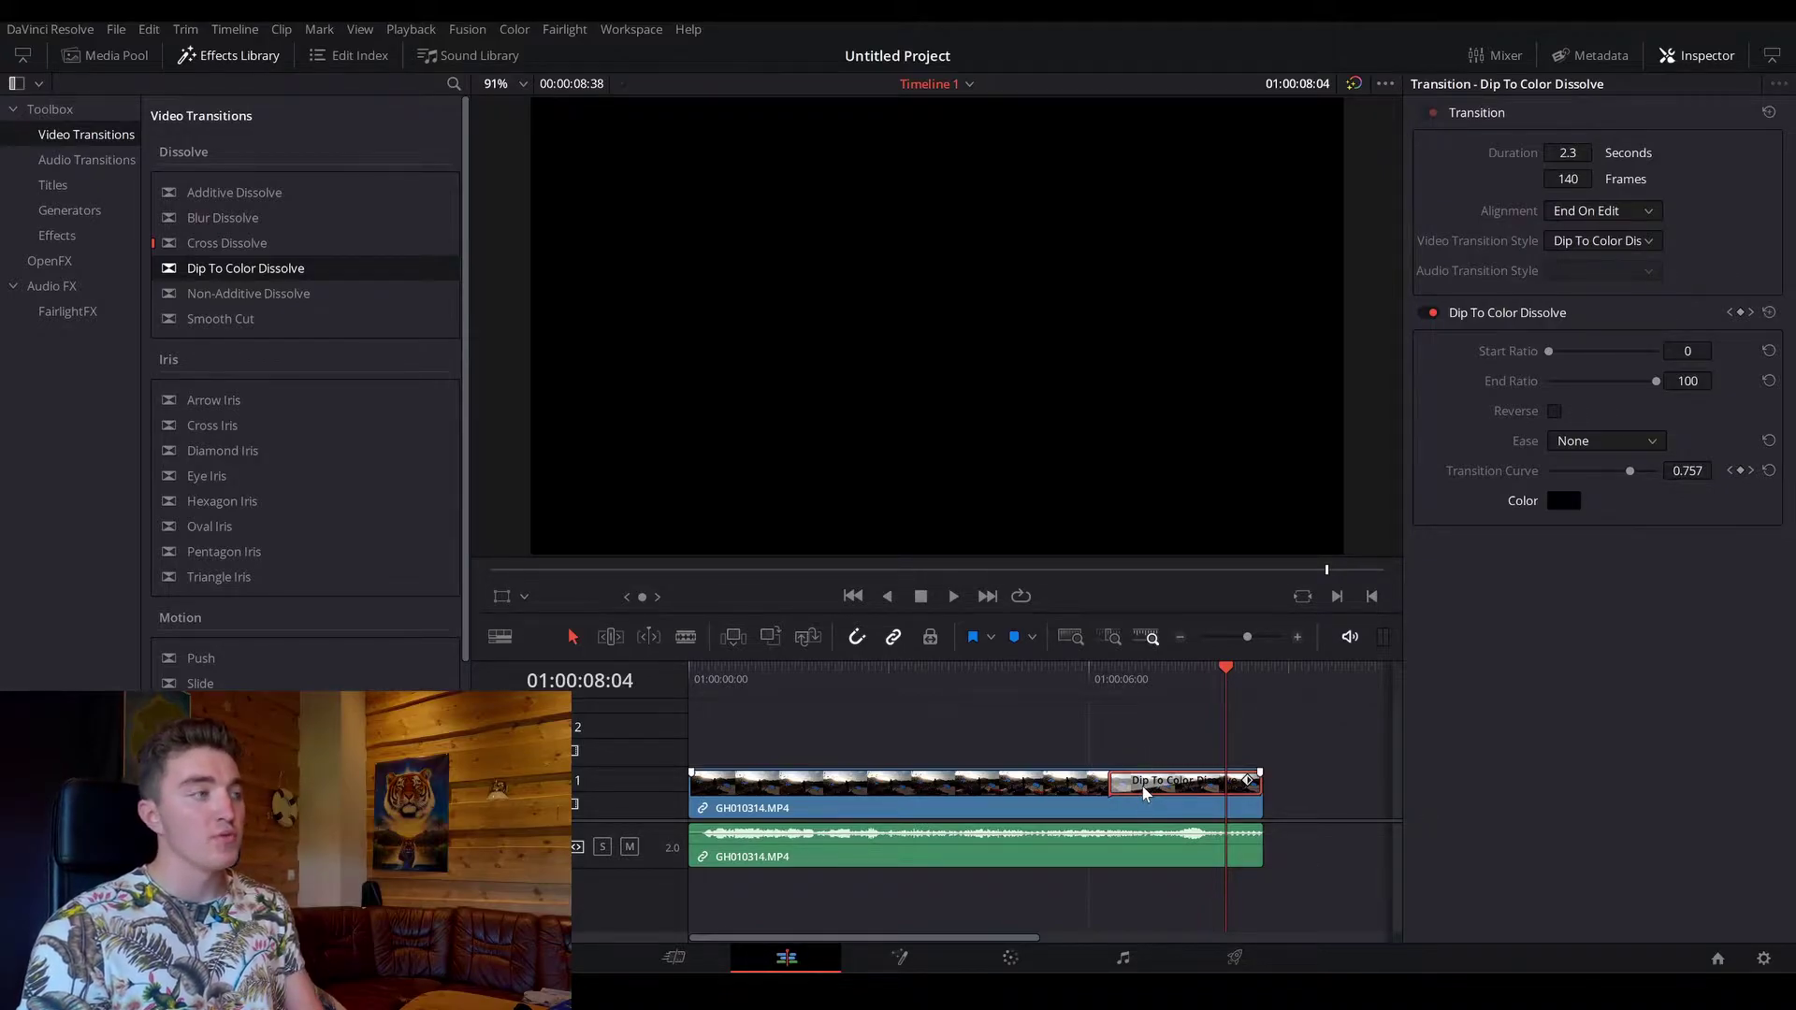
key("Delete")
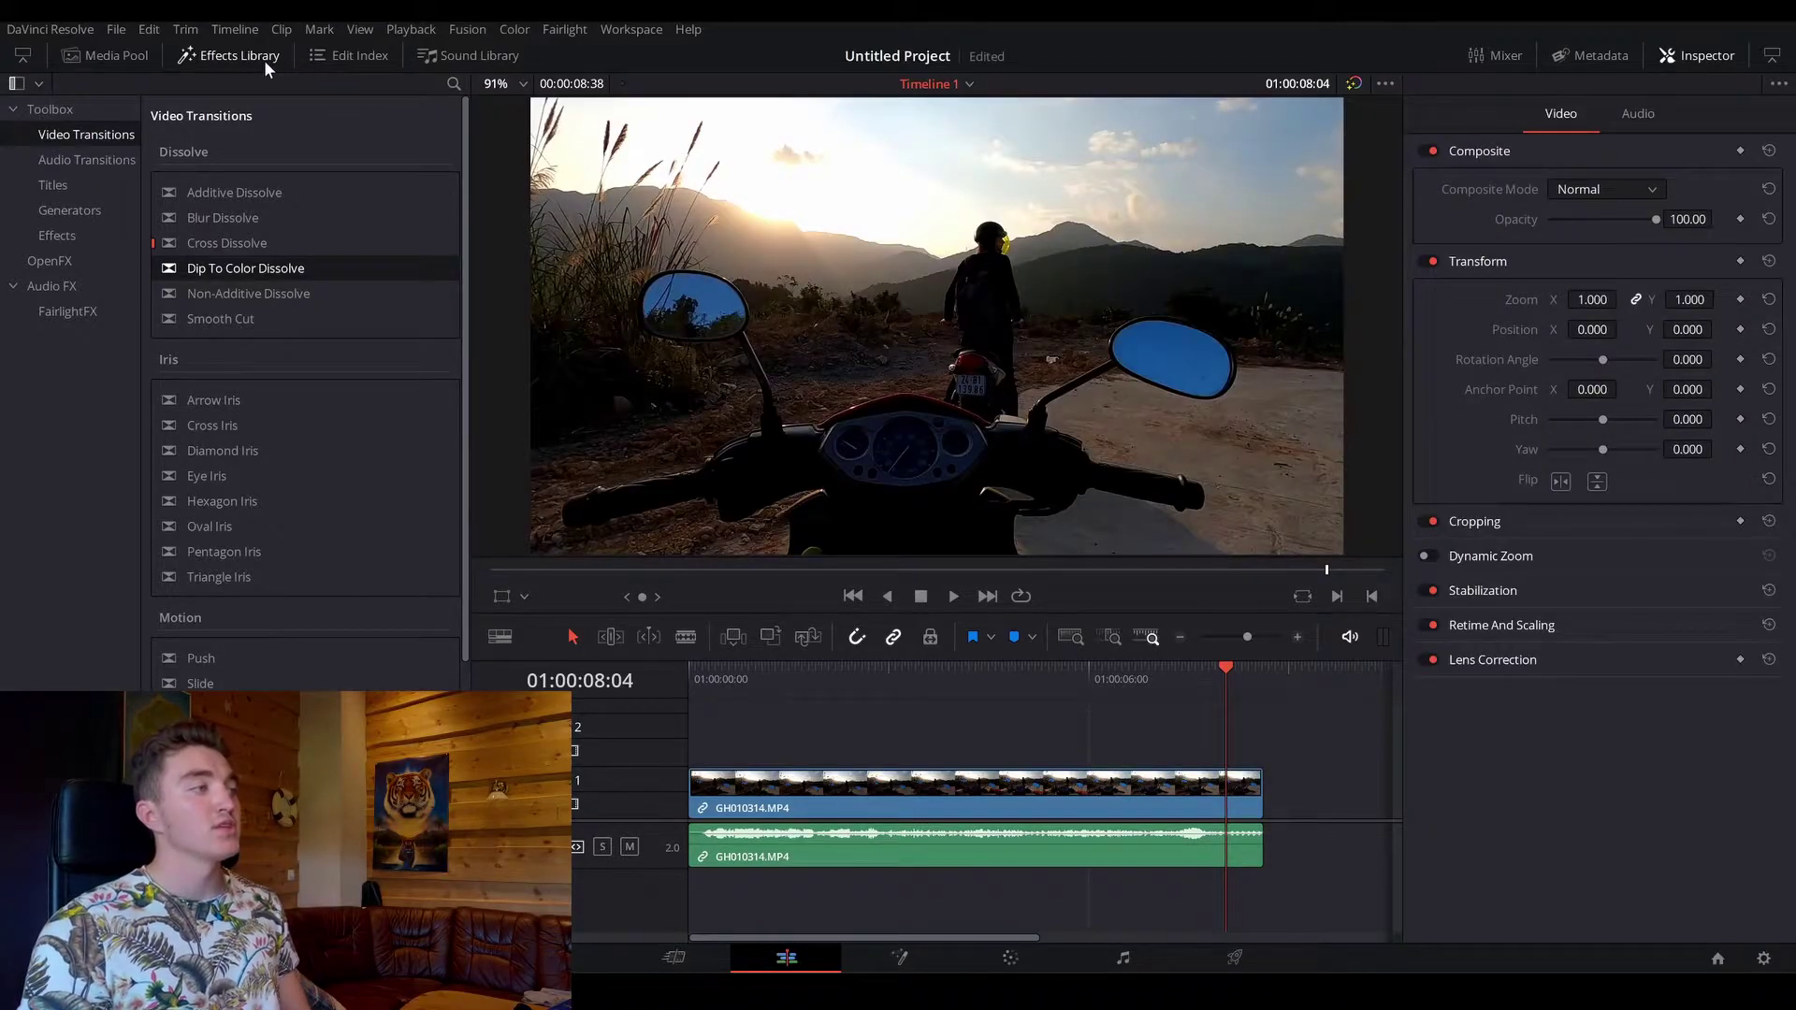
left_click(263, 60)
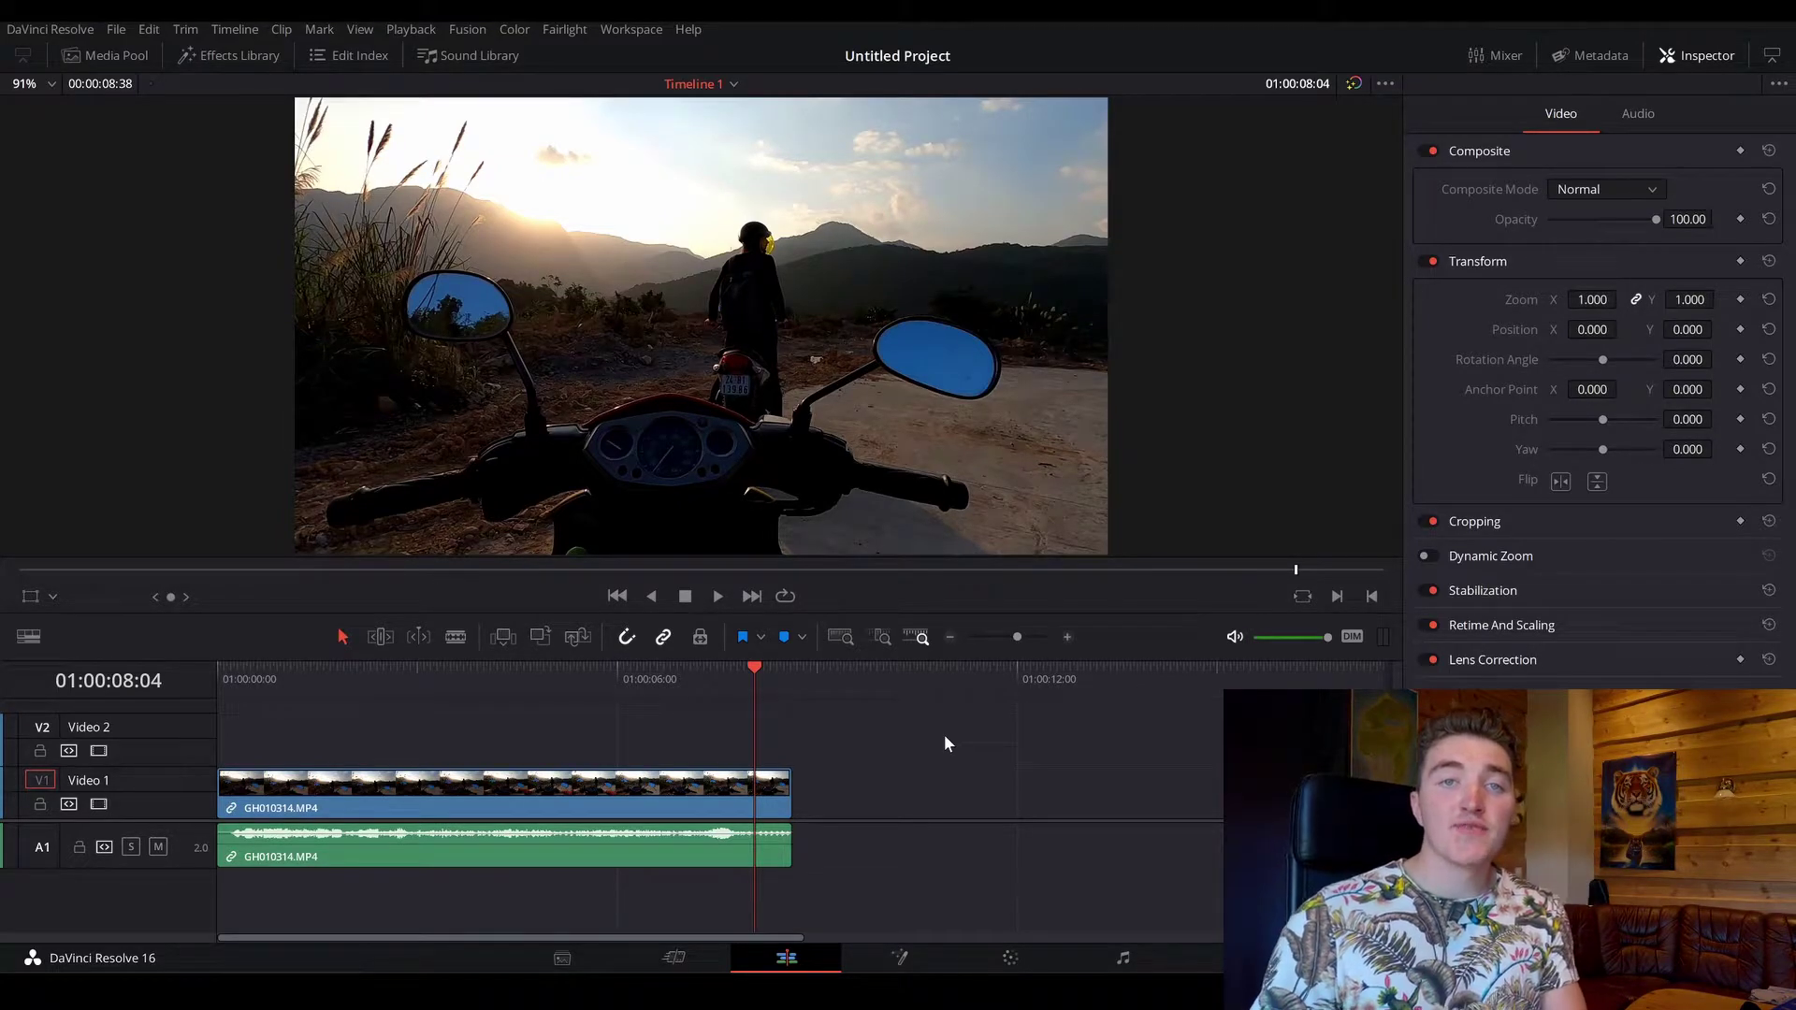
Step: Select the scooter clip and add an Opacity keyframe at 100 near 01:00:08:09
left_click_drag(759, 670, 725, 714)
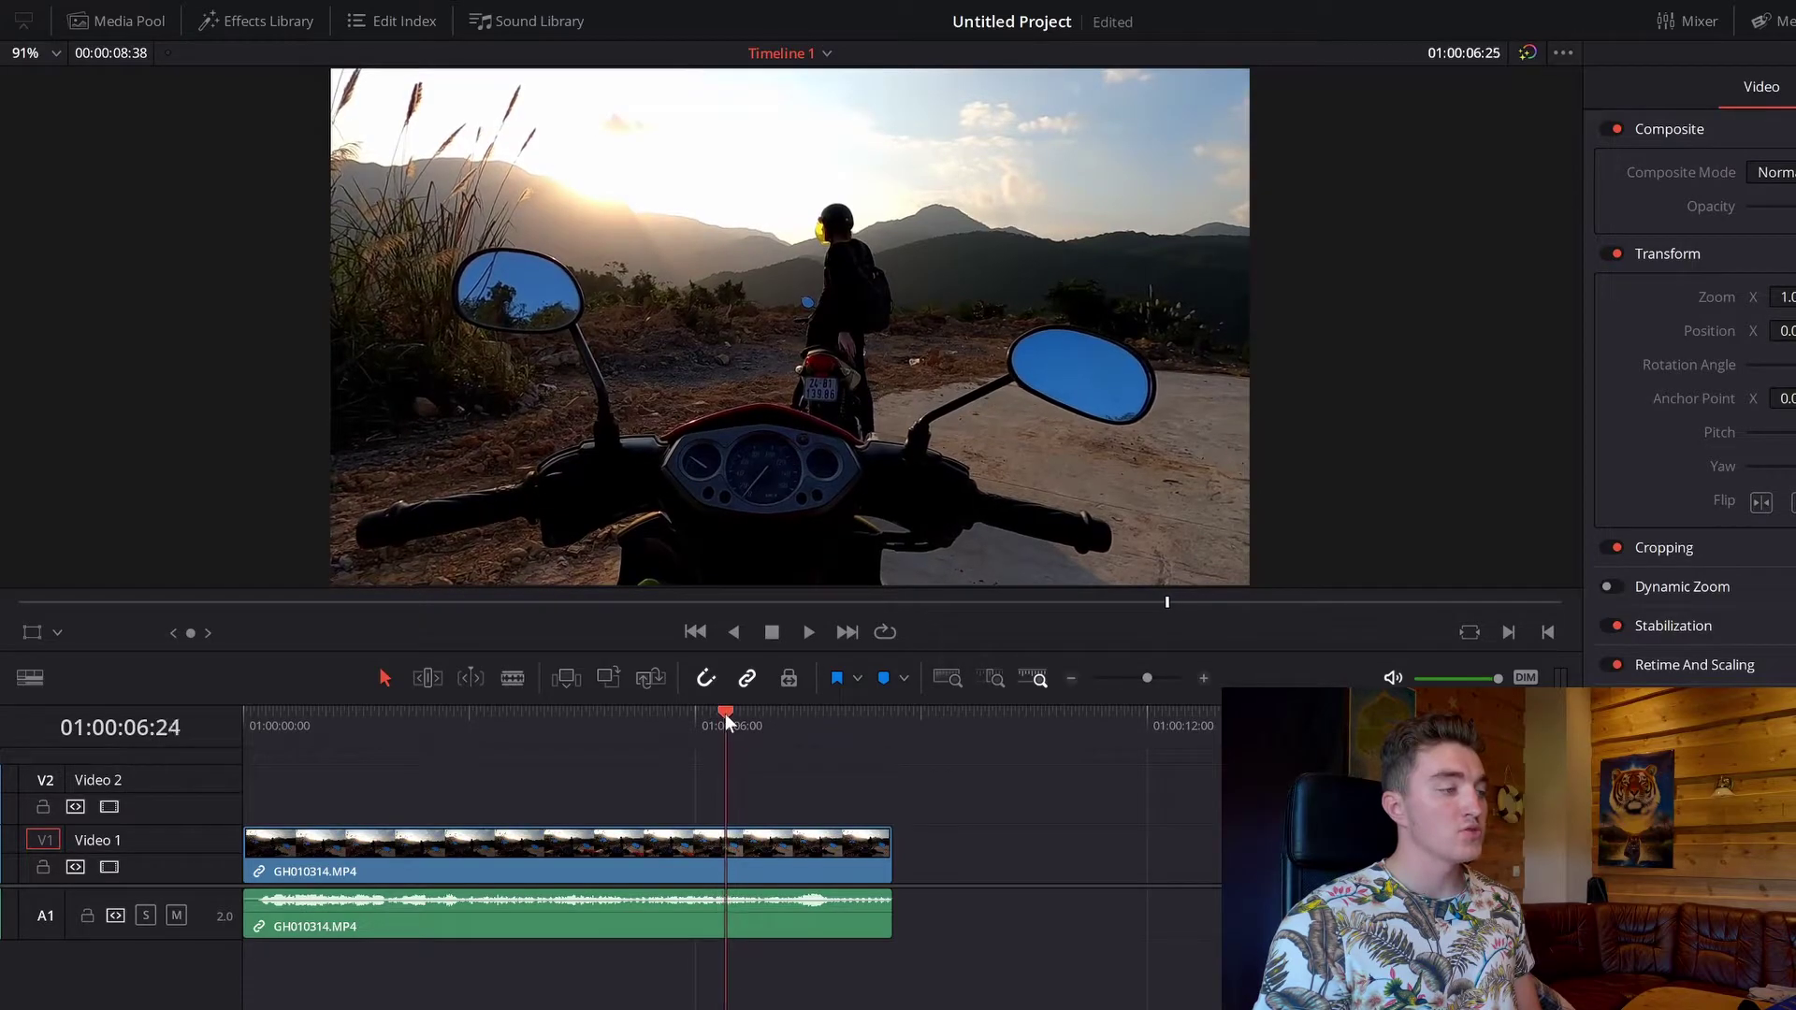
left_click(771, 840)
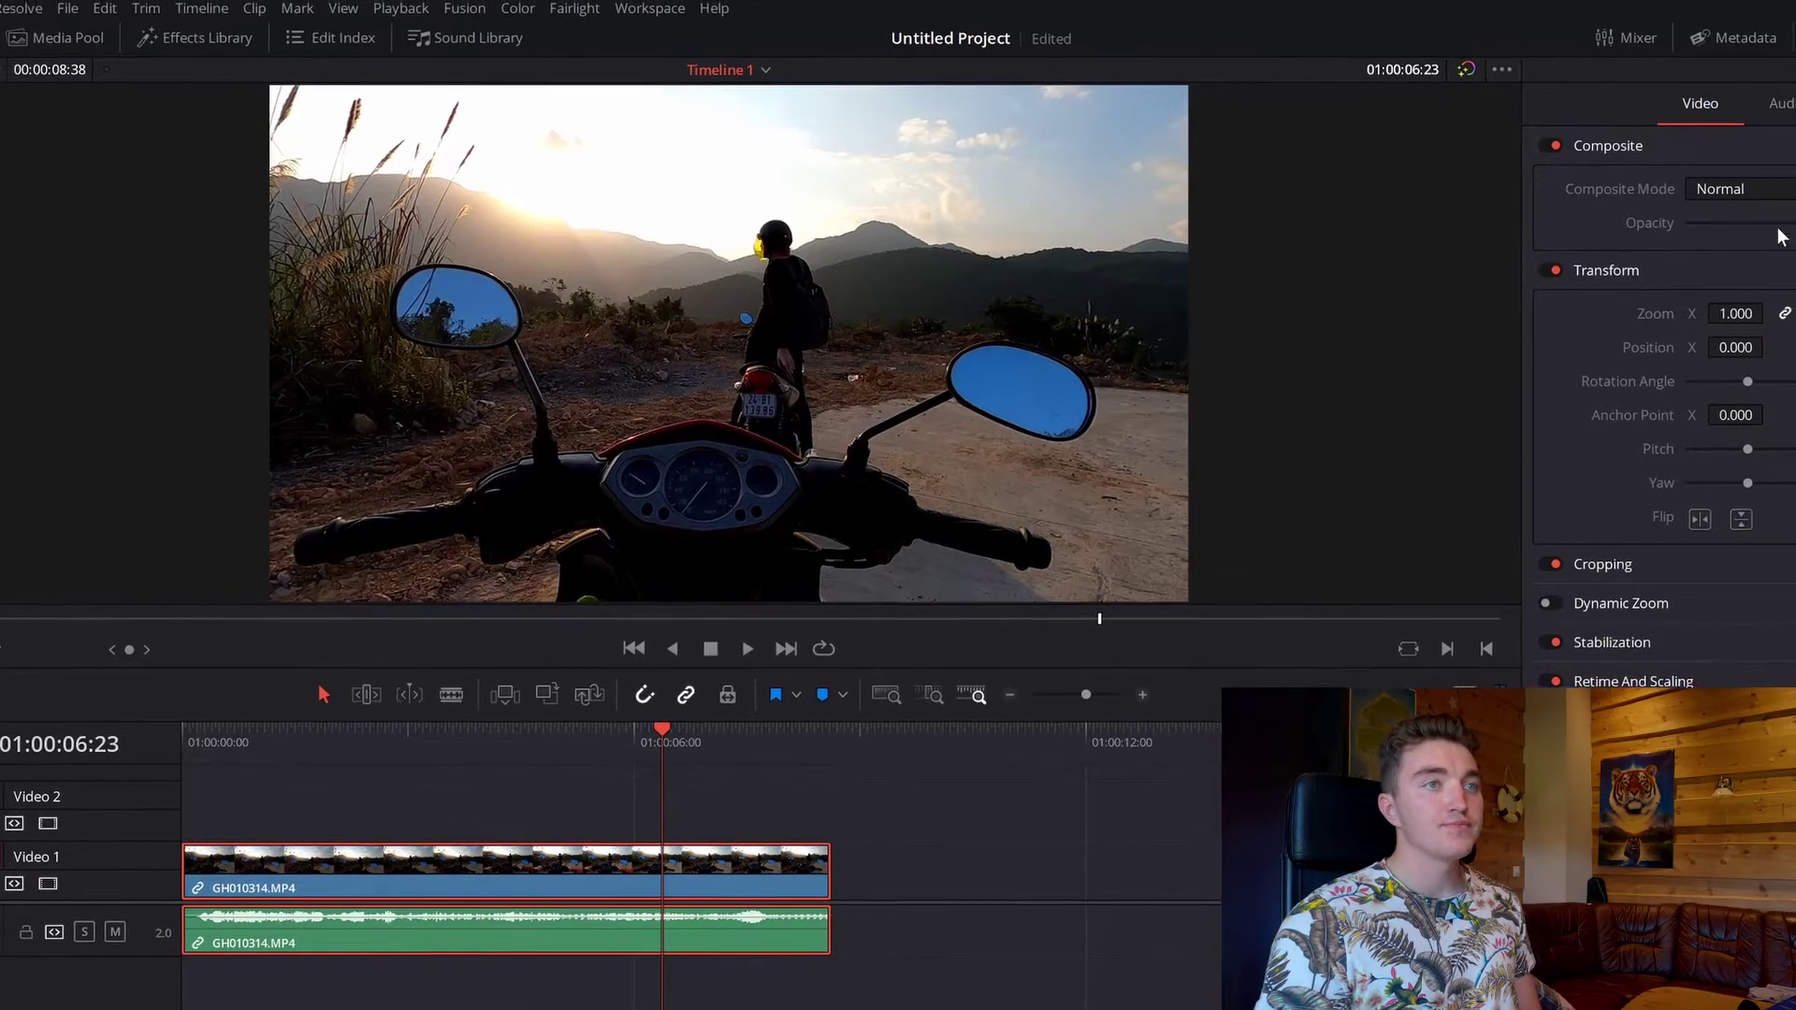
left_click(1704, 83)
left_click(1704, 83)
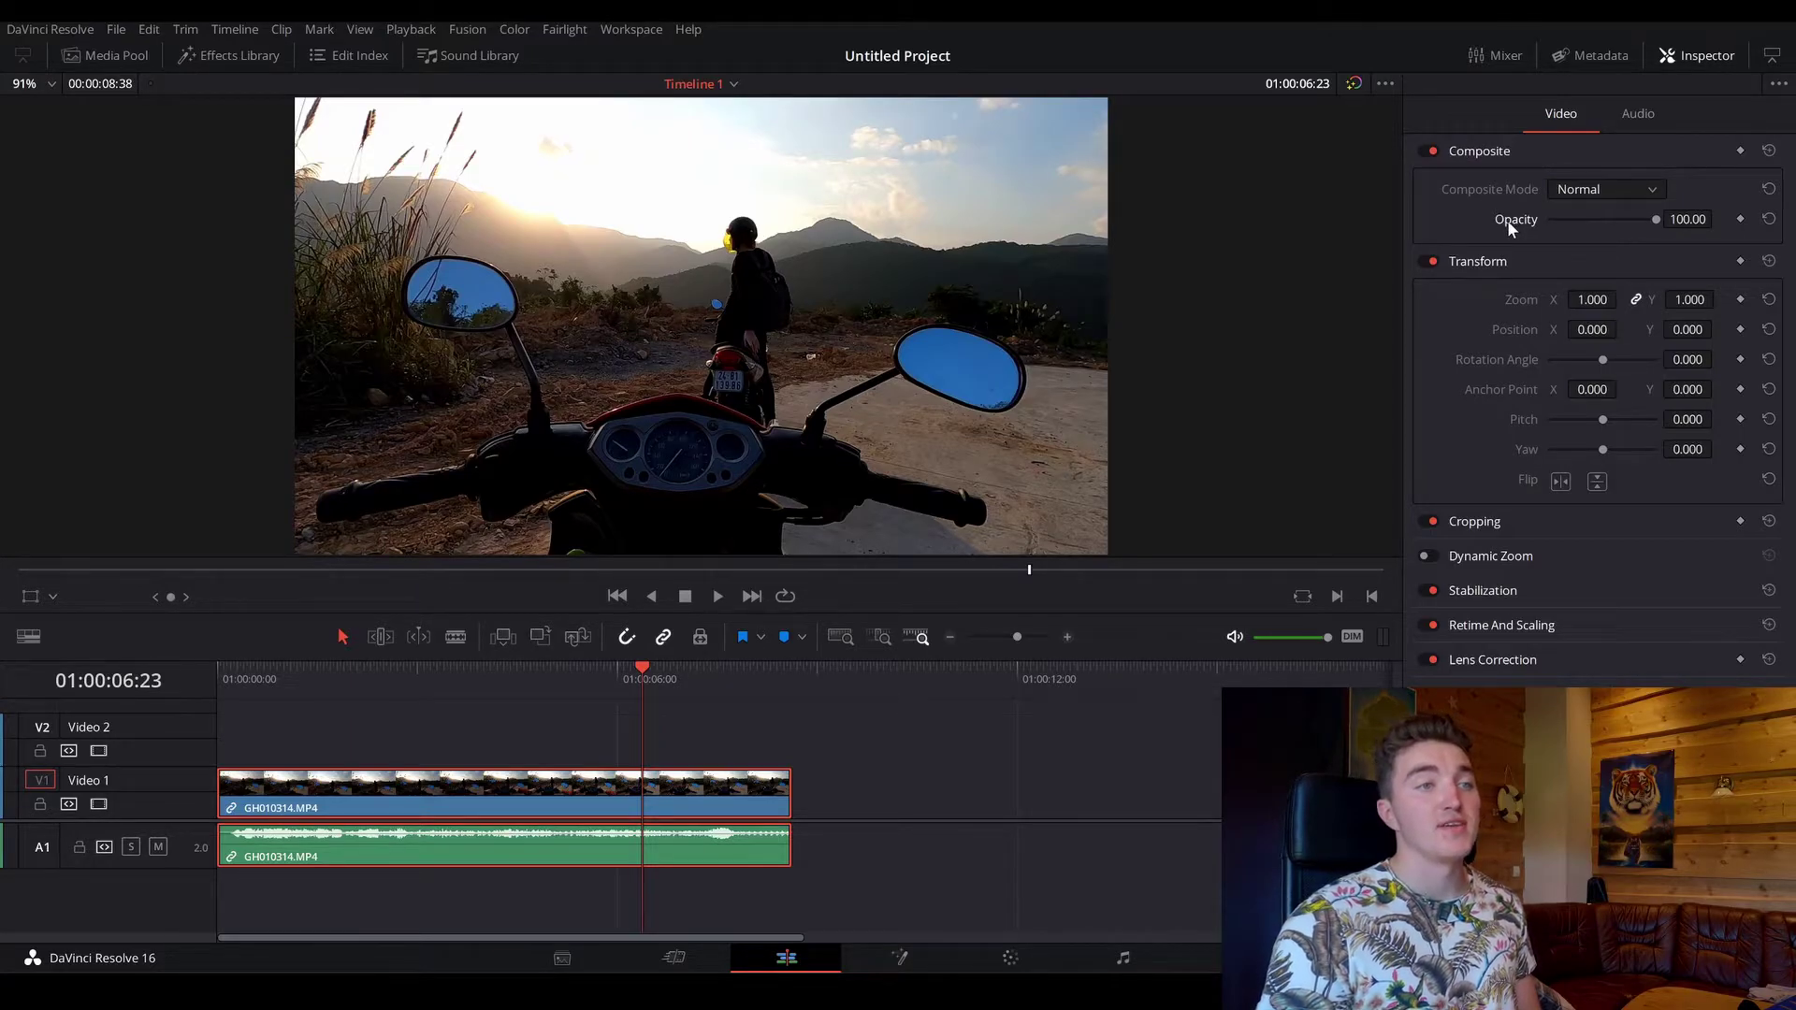
left_click(1740, 218)
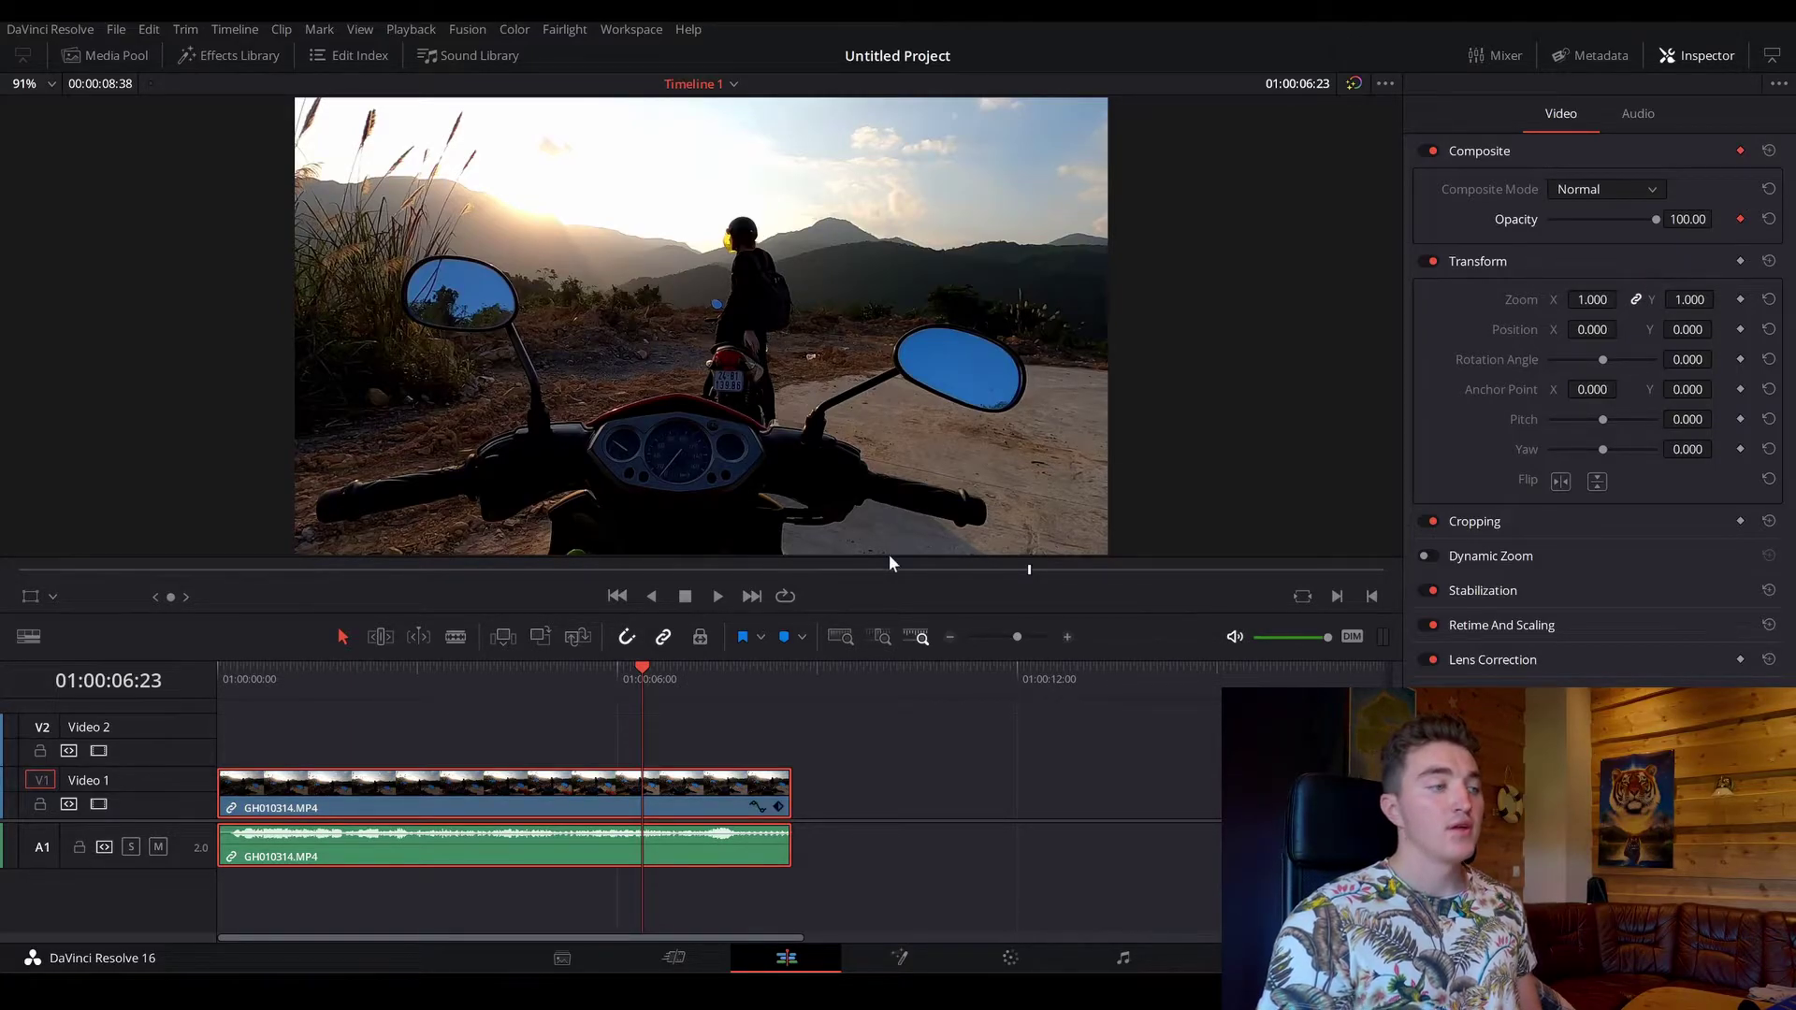
Step: Set Opacity to 0 on the clip's last frame and play back the fade
left_click_drag(697, 670, 715, 670)
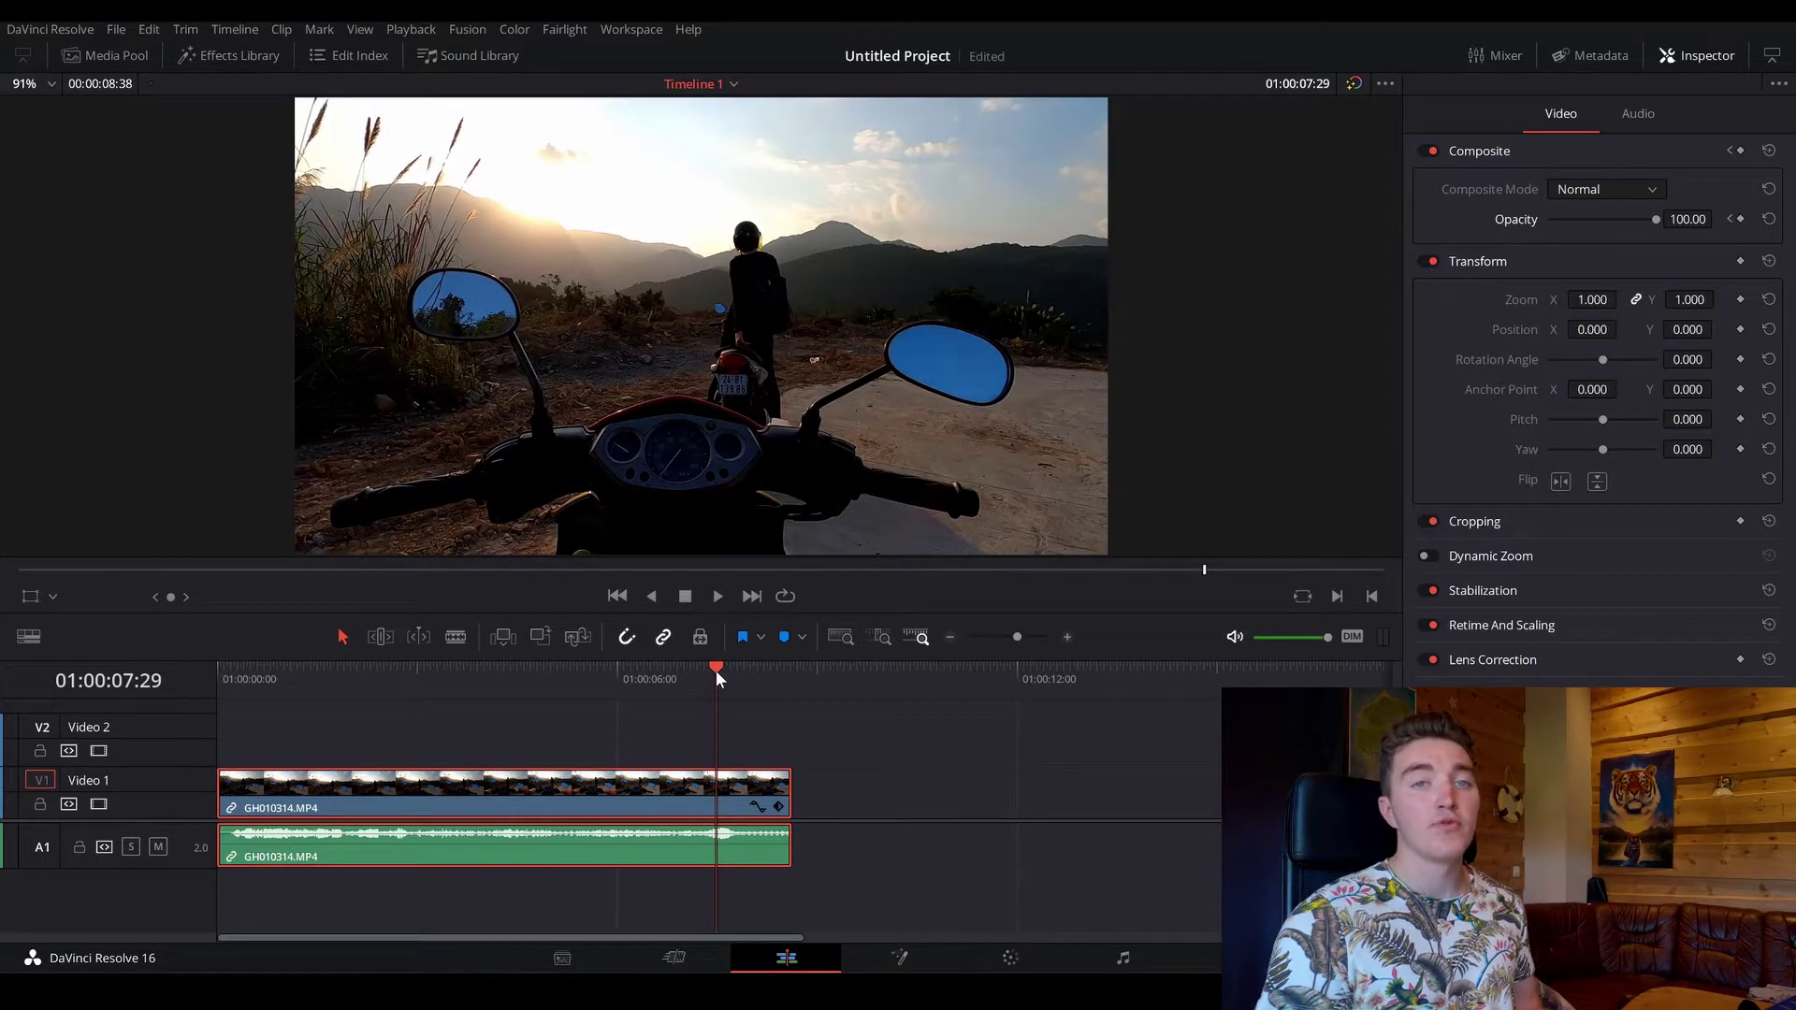
left_click_drag(716, 665, 782, 676)
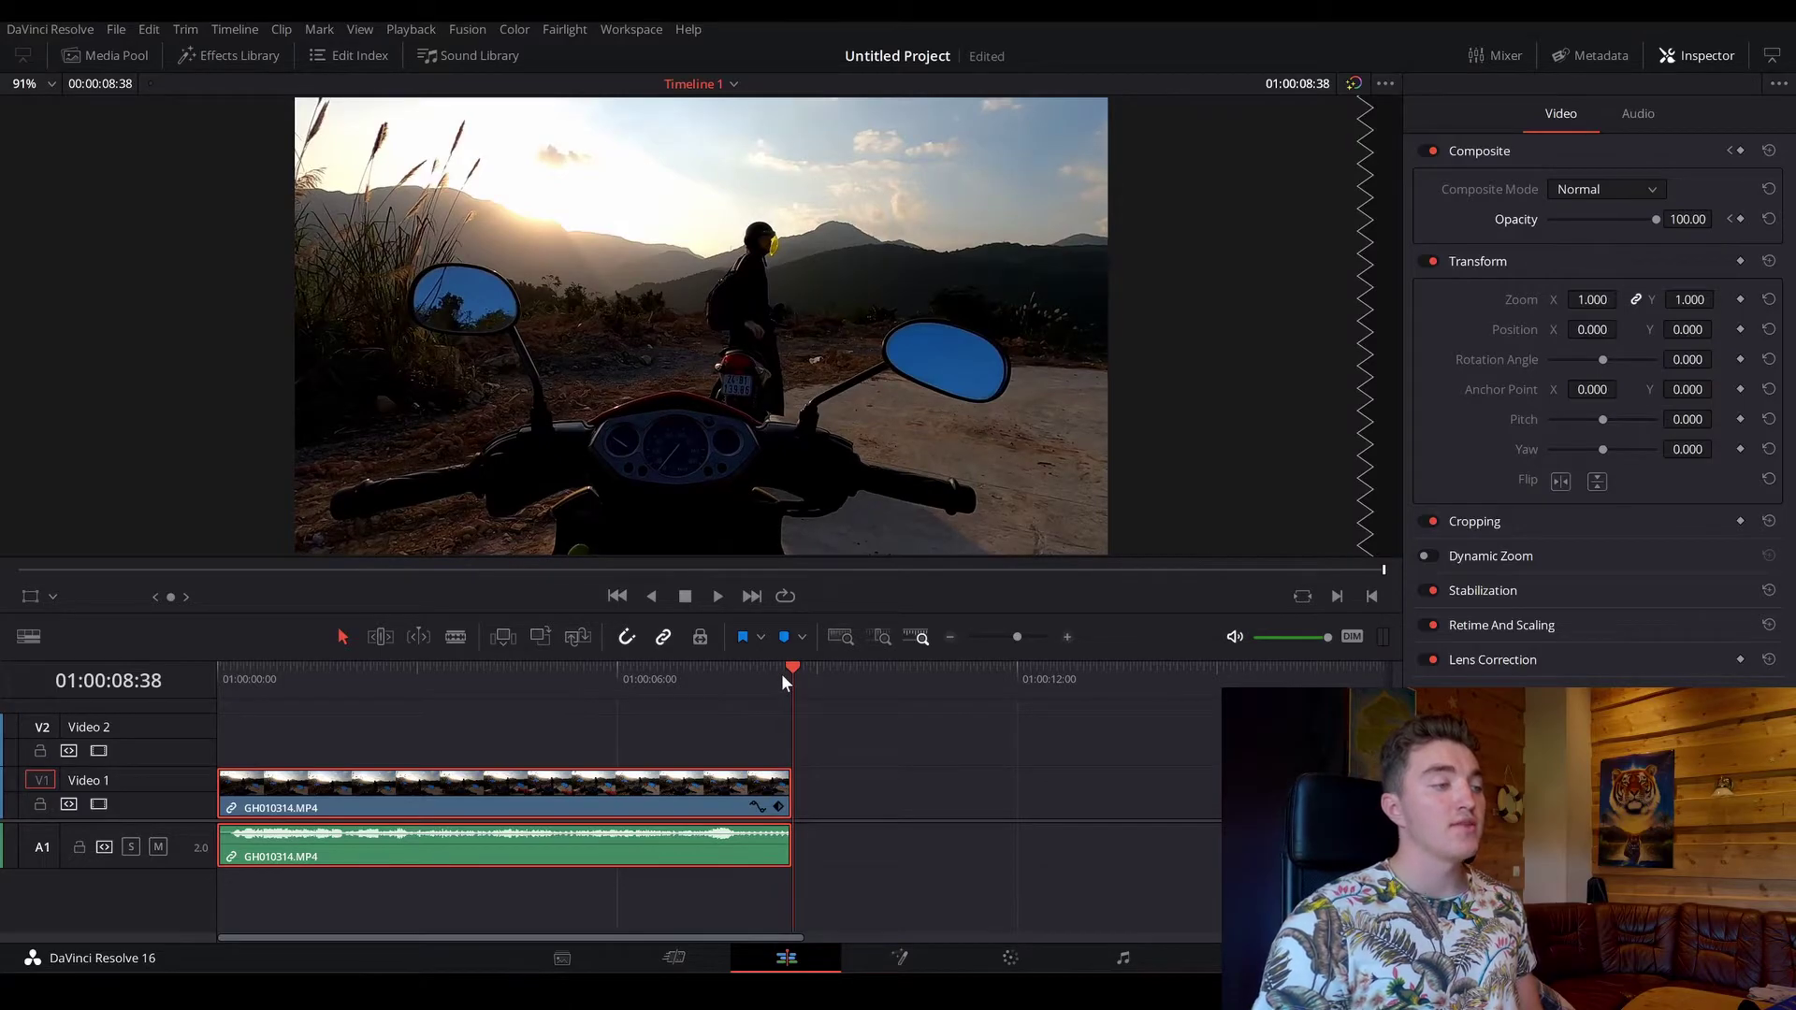
key("Left")
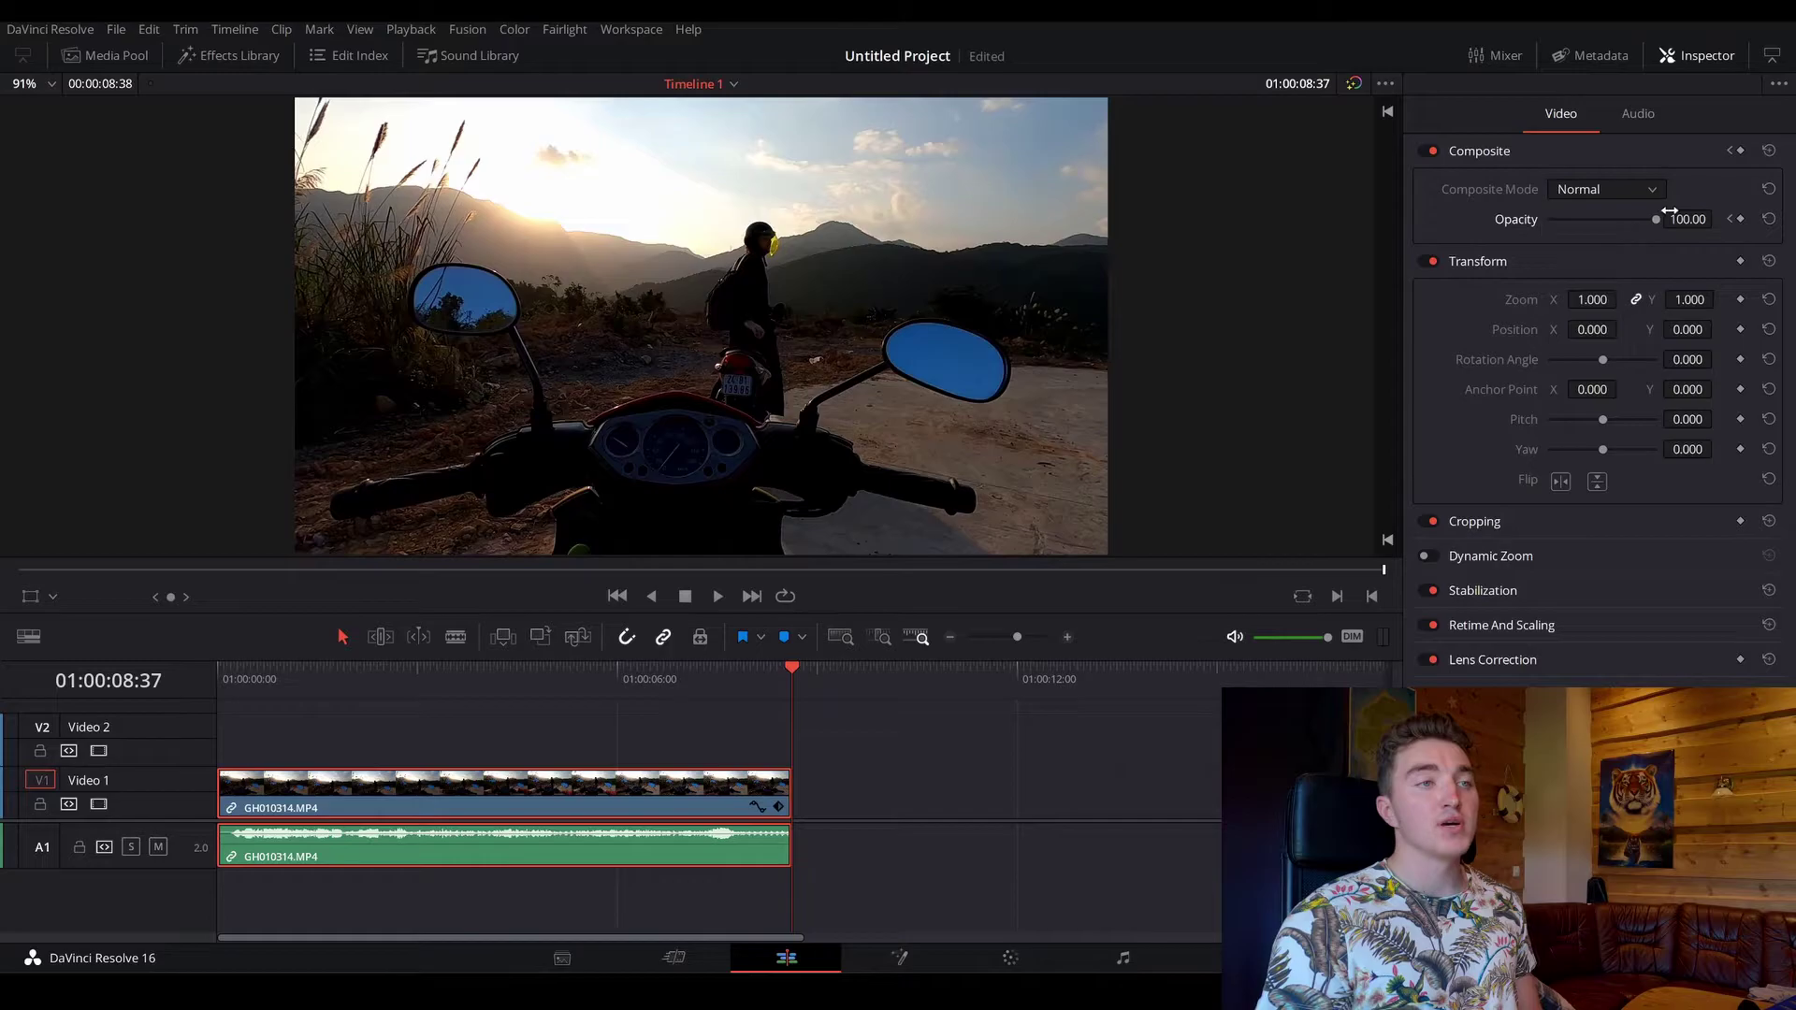
left_click_drag(1644, 216, 1503, 222)
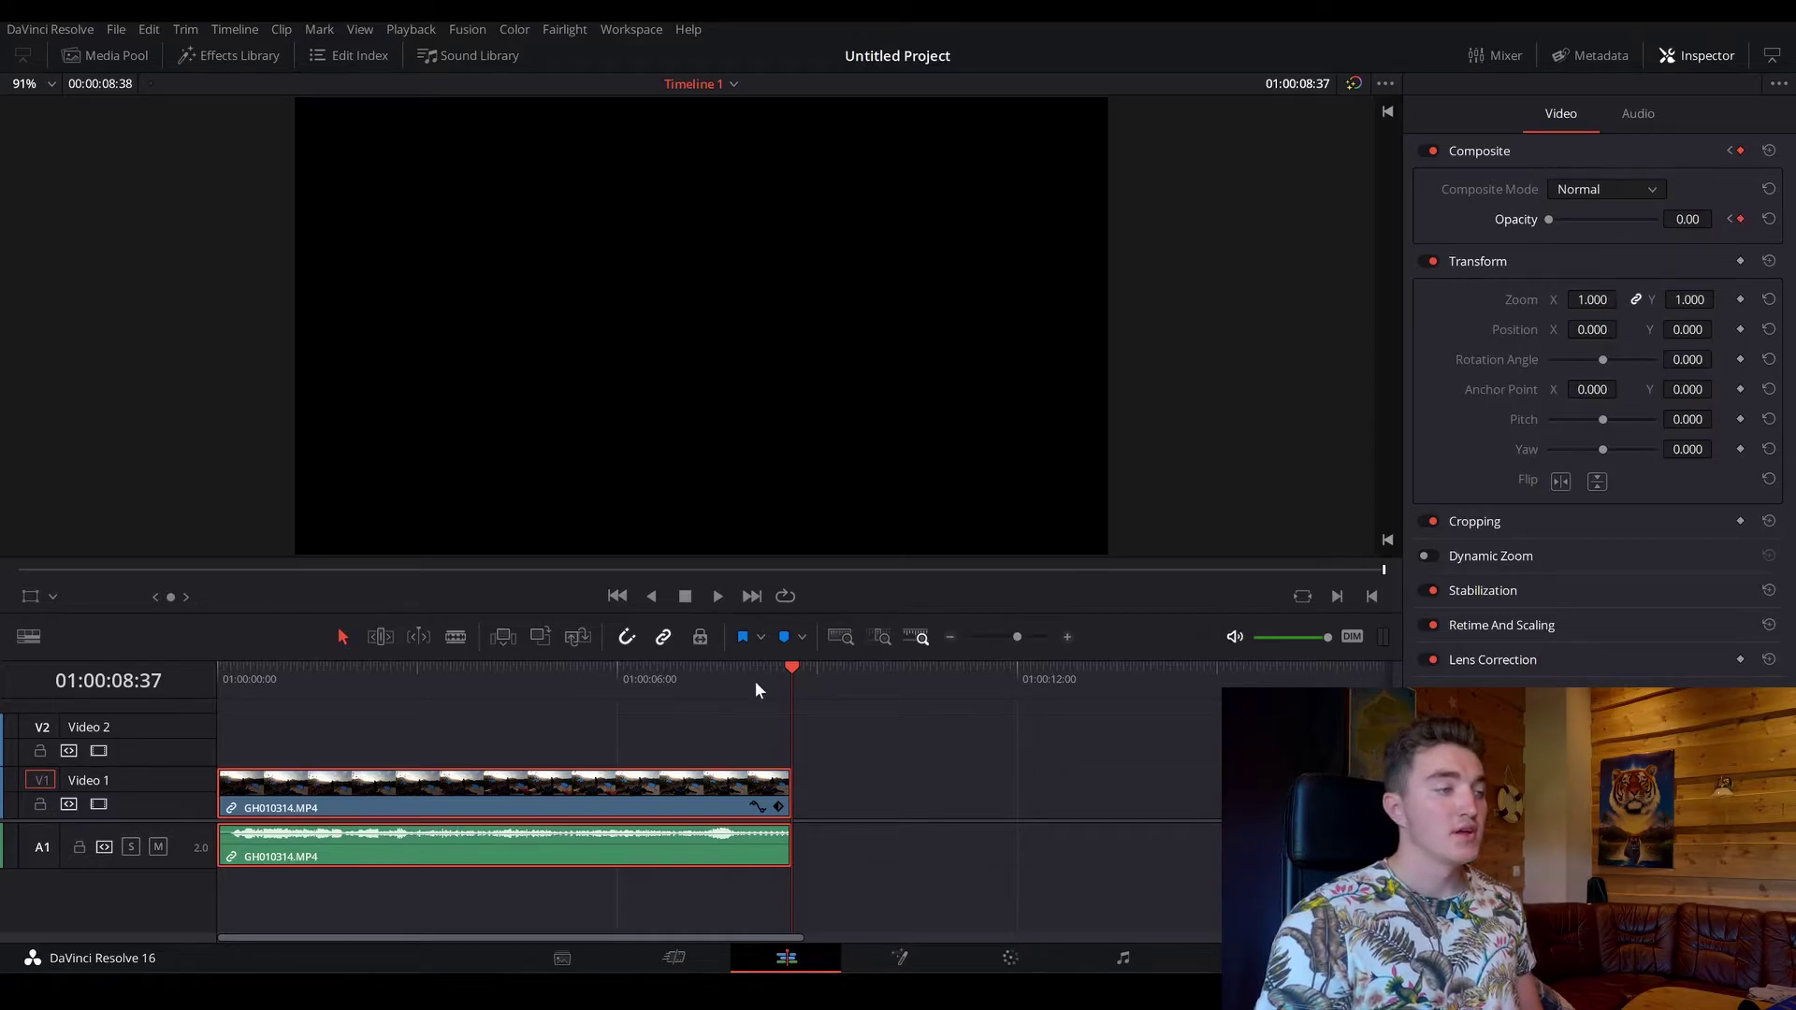
left_click_drag(604, 673, 560, 670)
key("space")
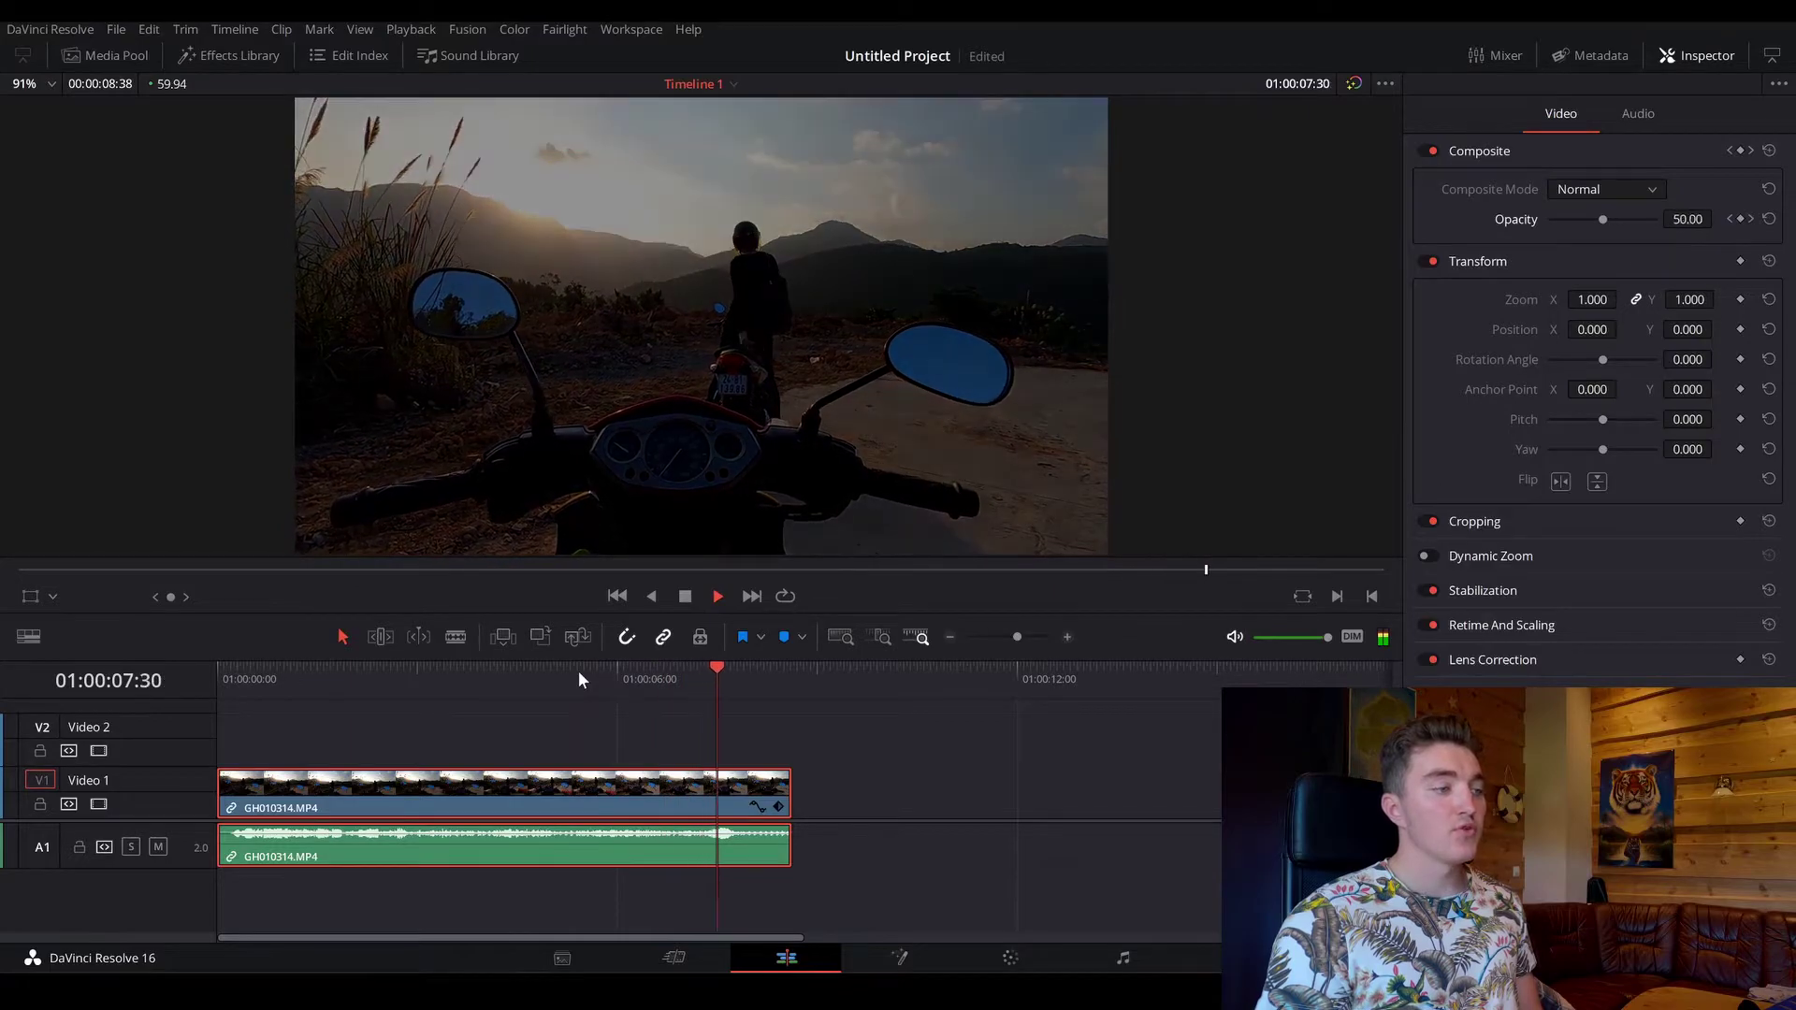
key("space")
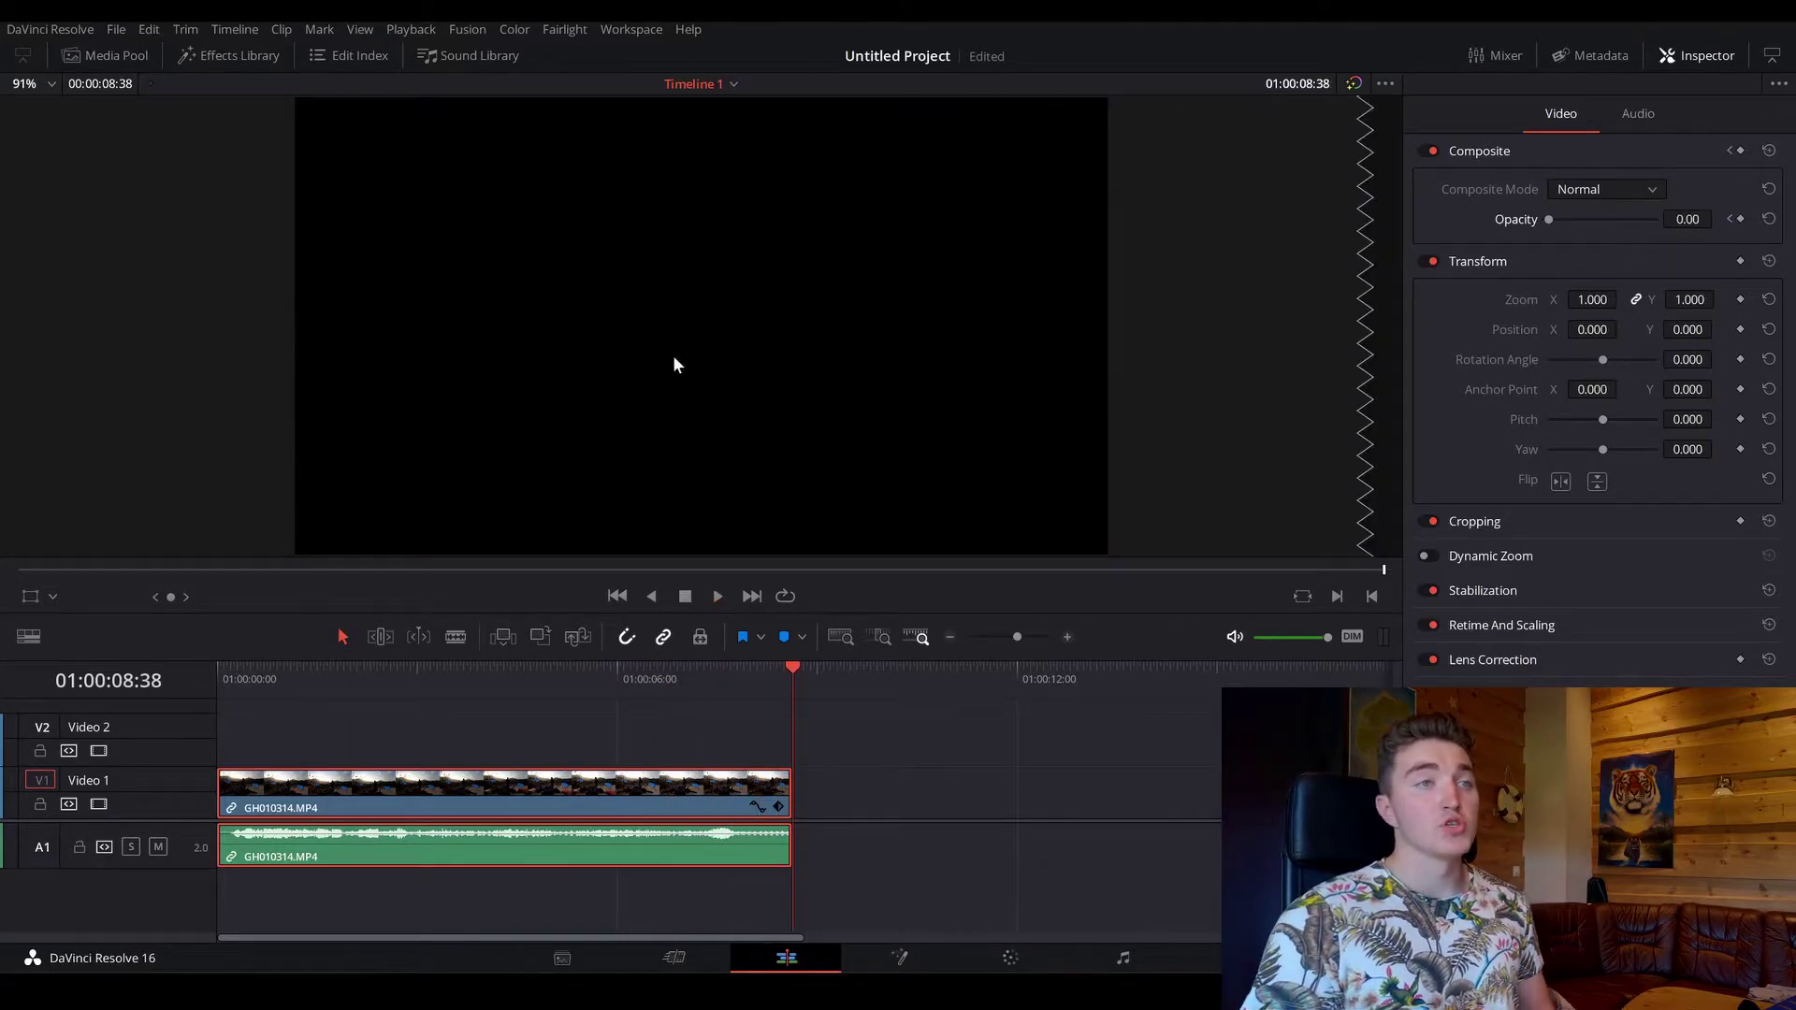
Step: Add a Solid Color generator from Toolbox > Generators onto Video 2 above the scooter clip
left_click(1706, 56)
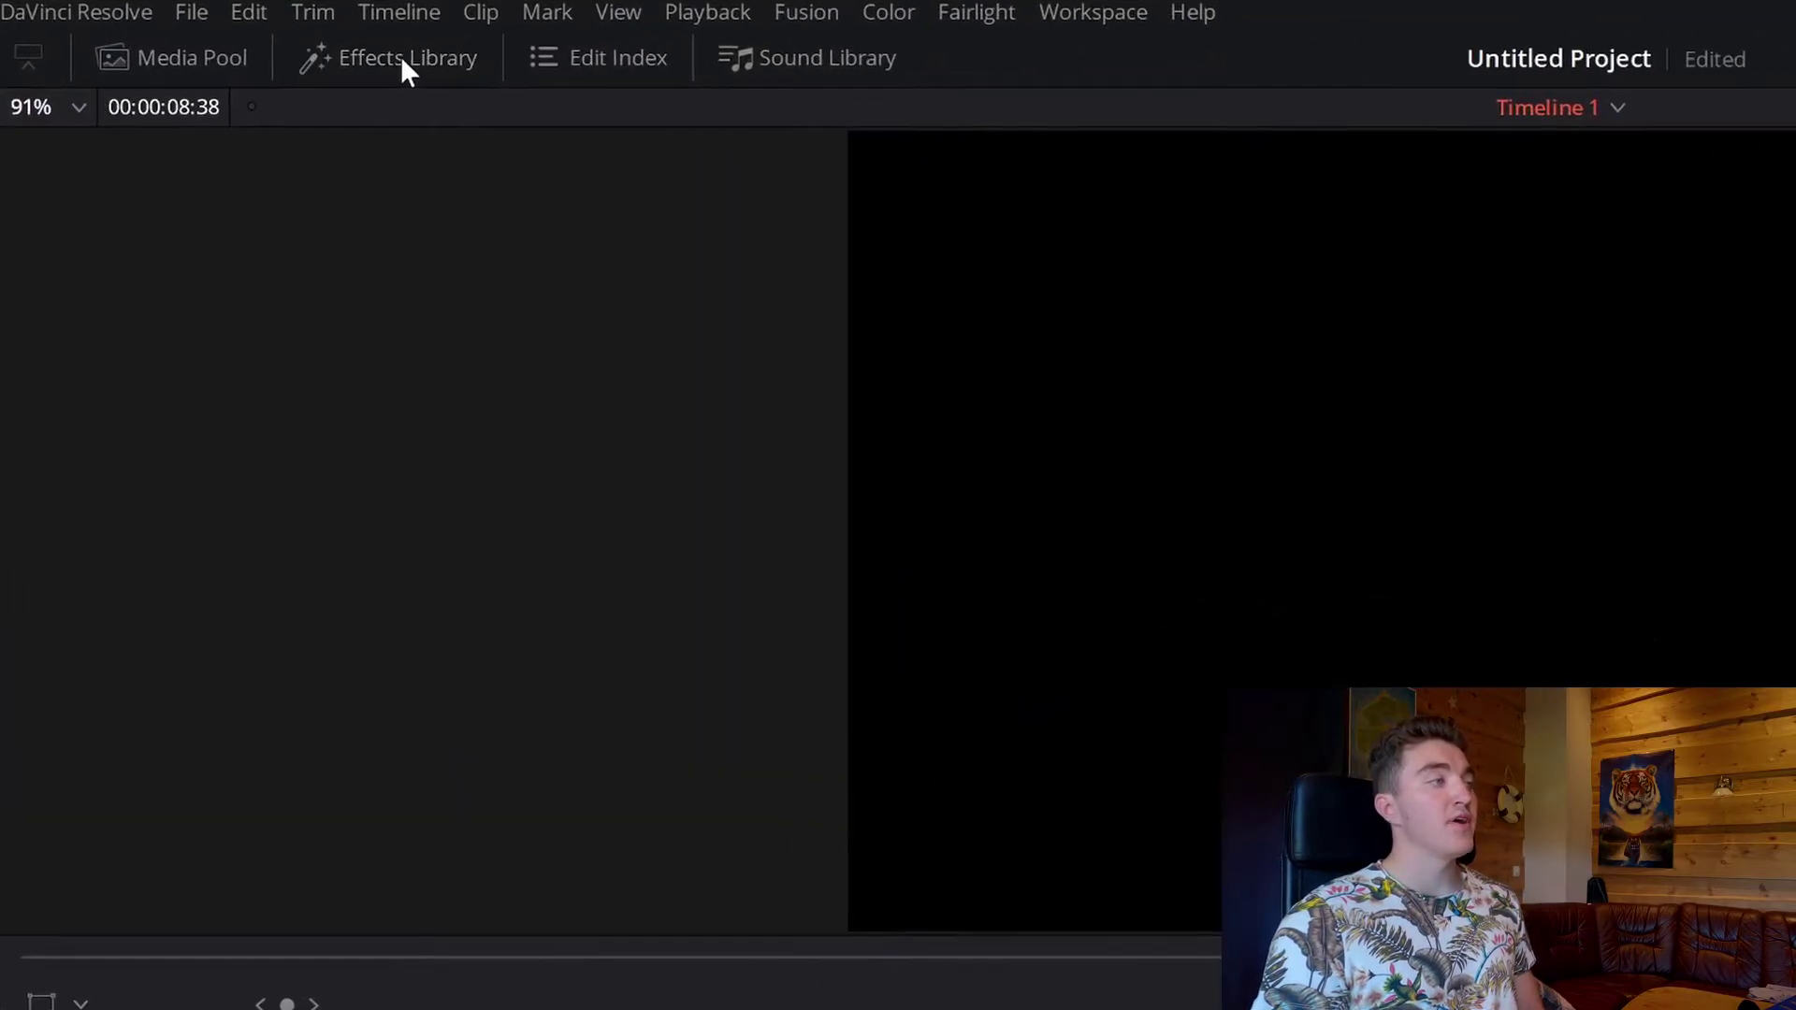
left_click(239, 57)
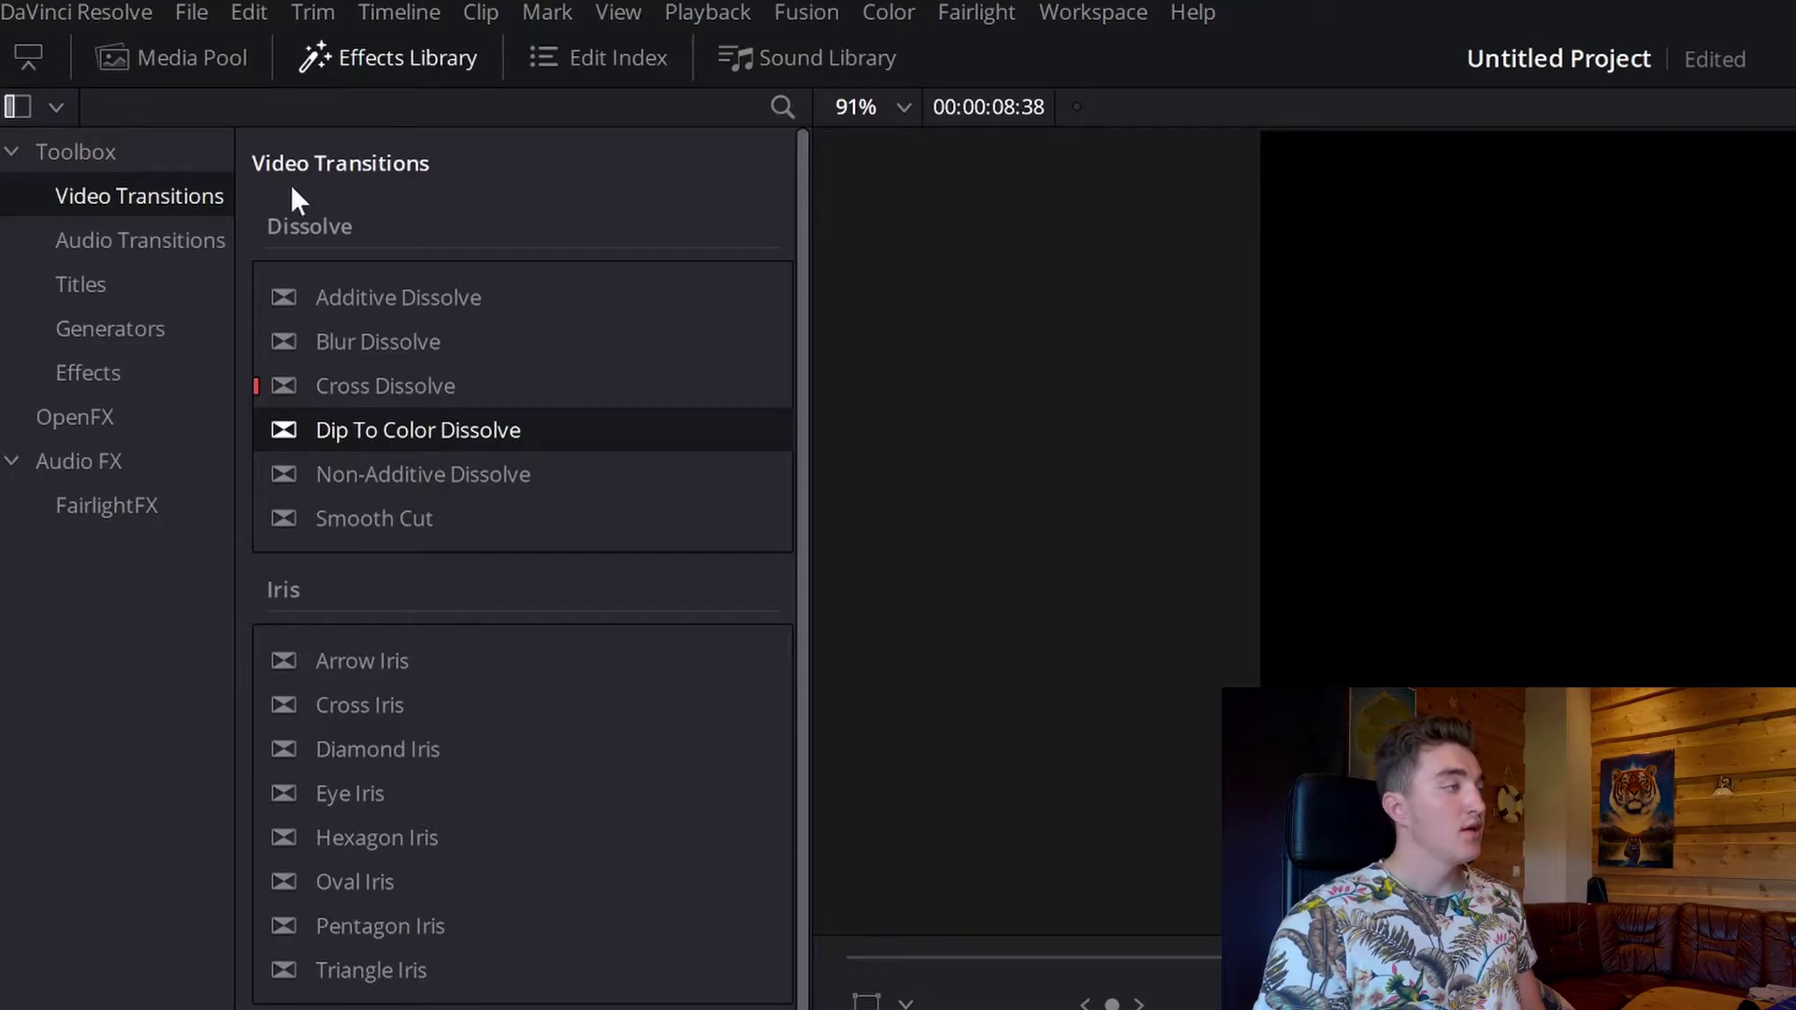
left_click(14, 149)
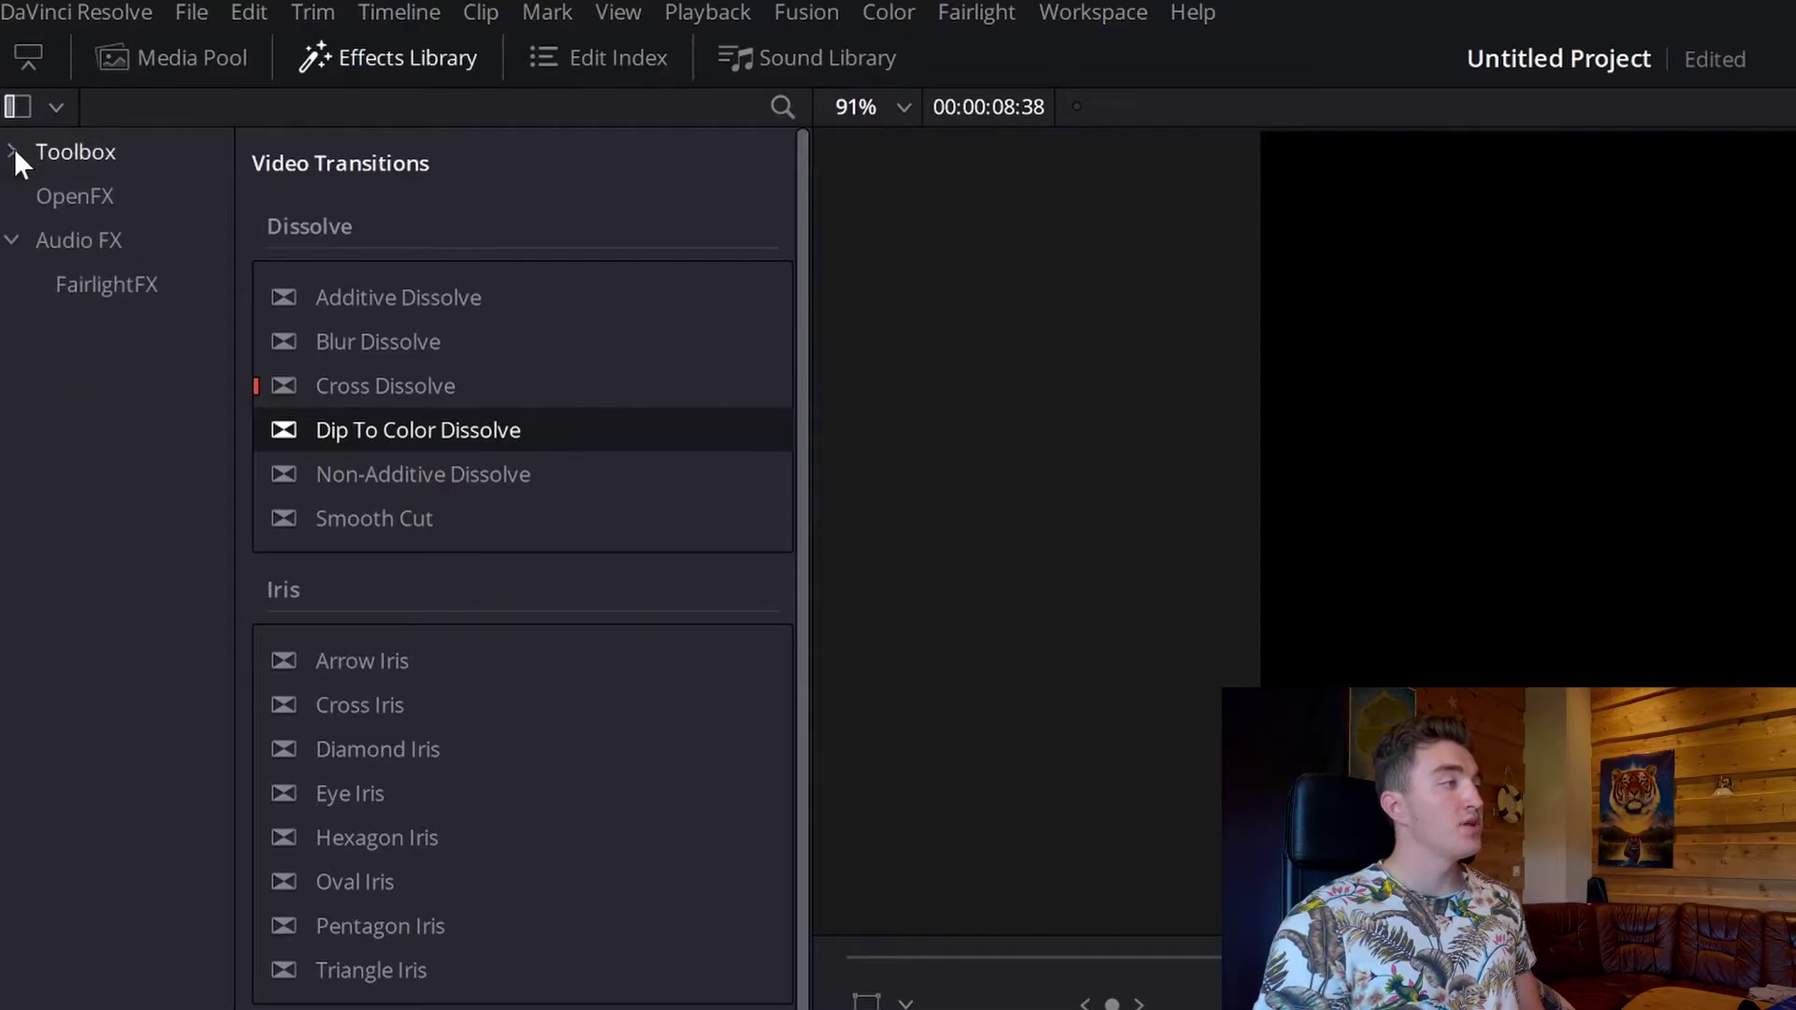
left_click(14, 150)
left_click(139, 329)
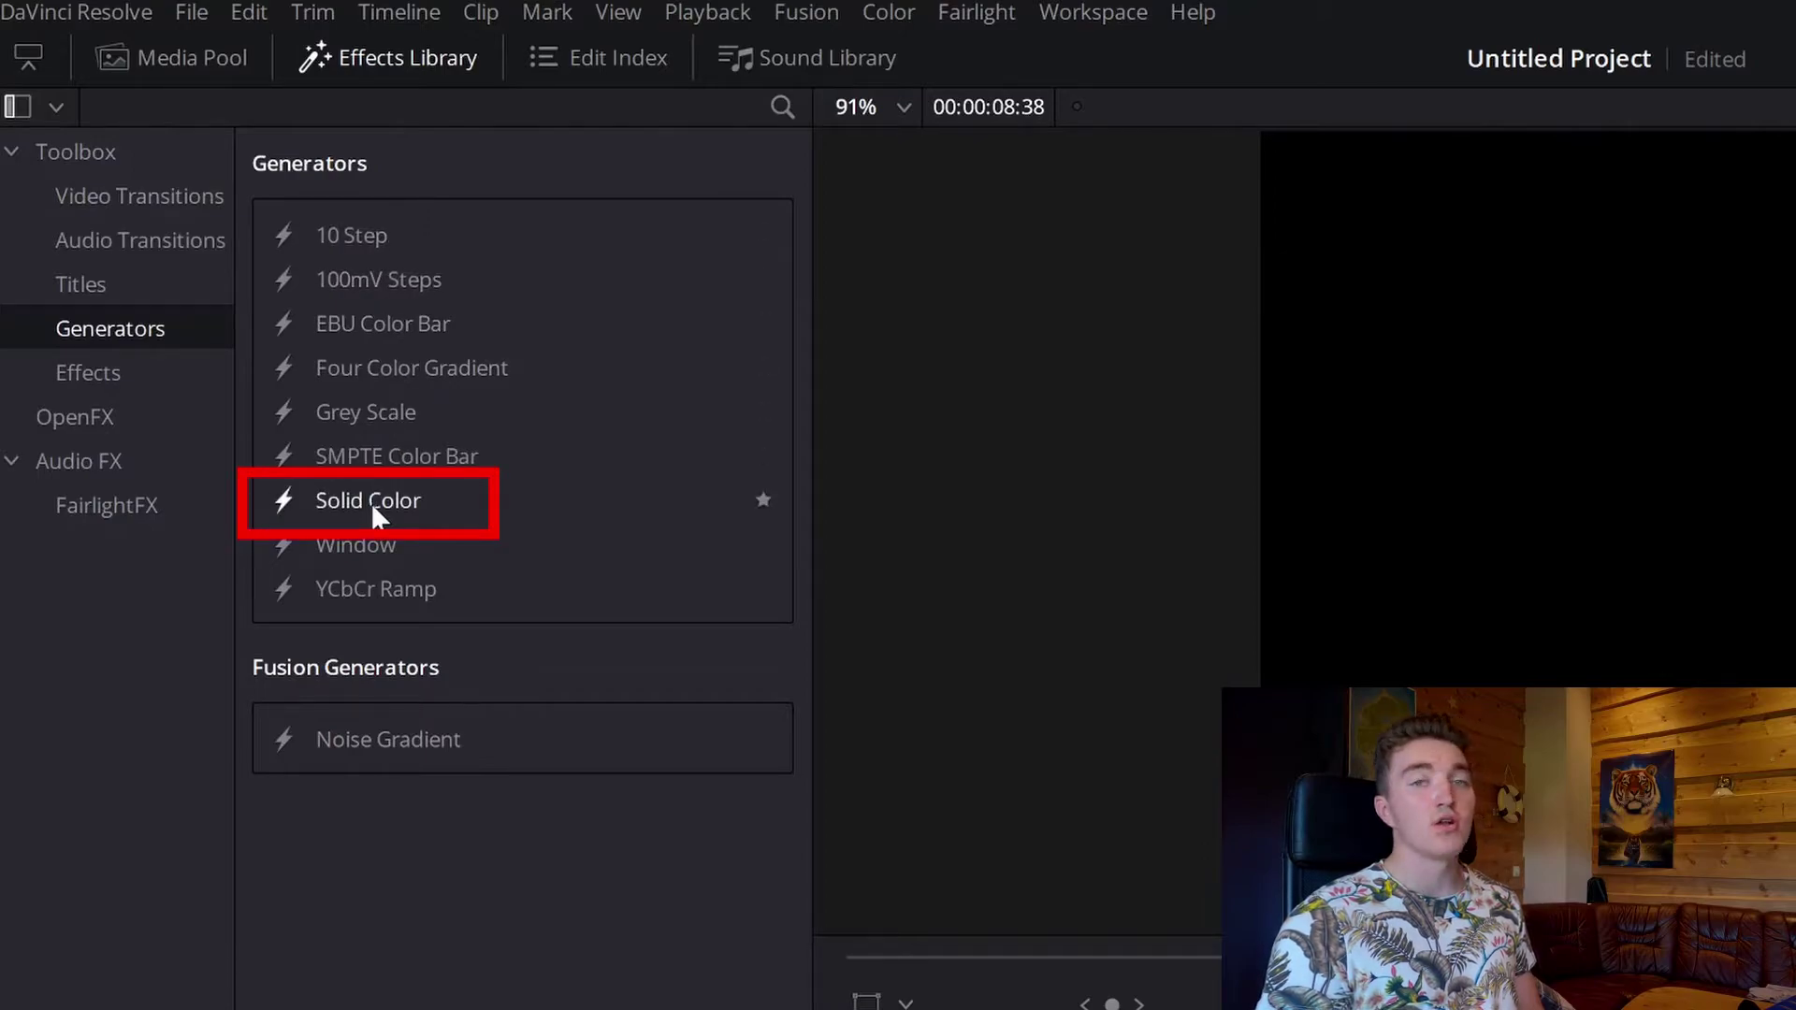
left_click(344, 502)
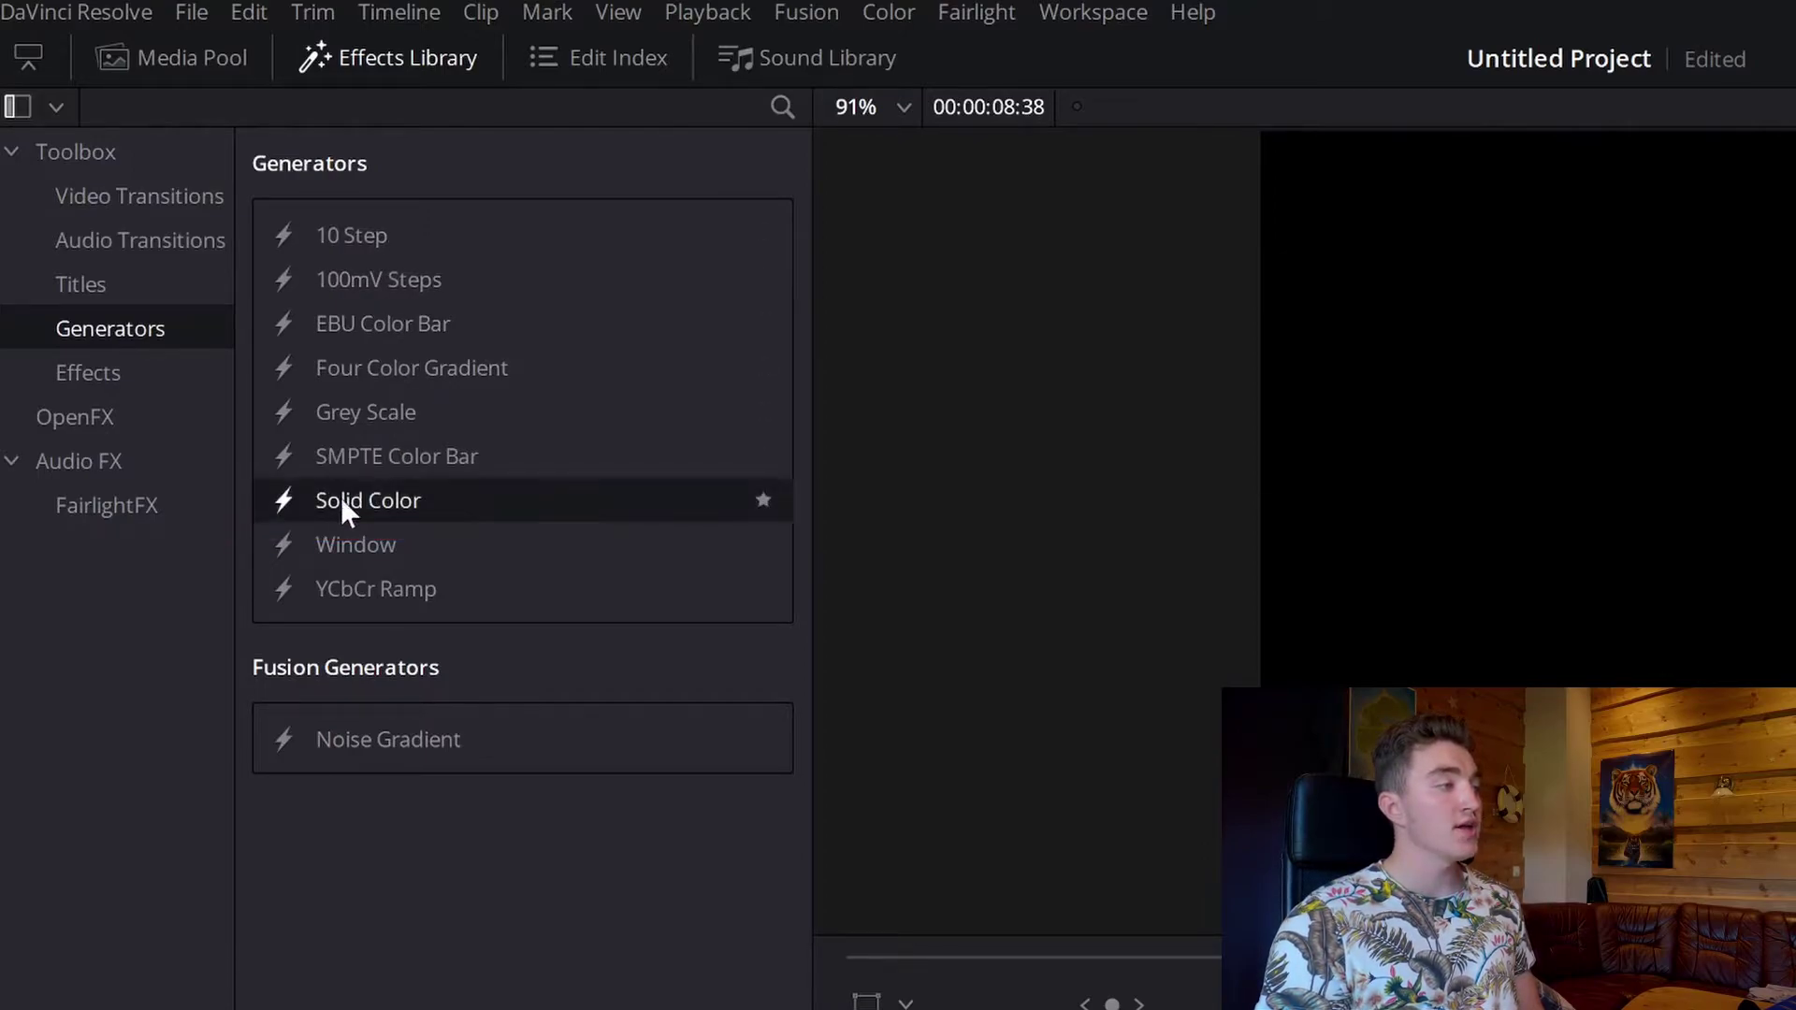
left_click_drag(344, 502, 682, 655)
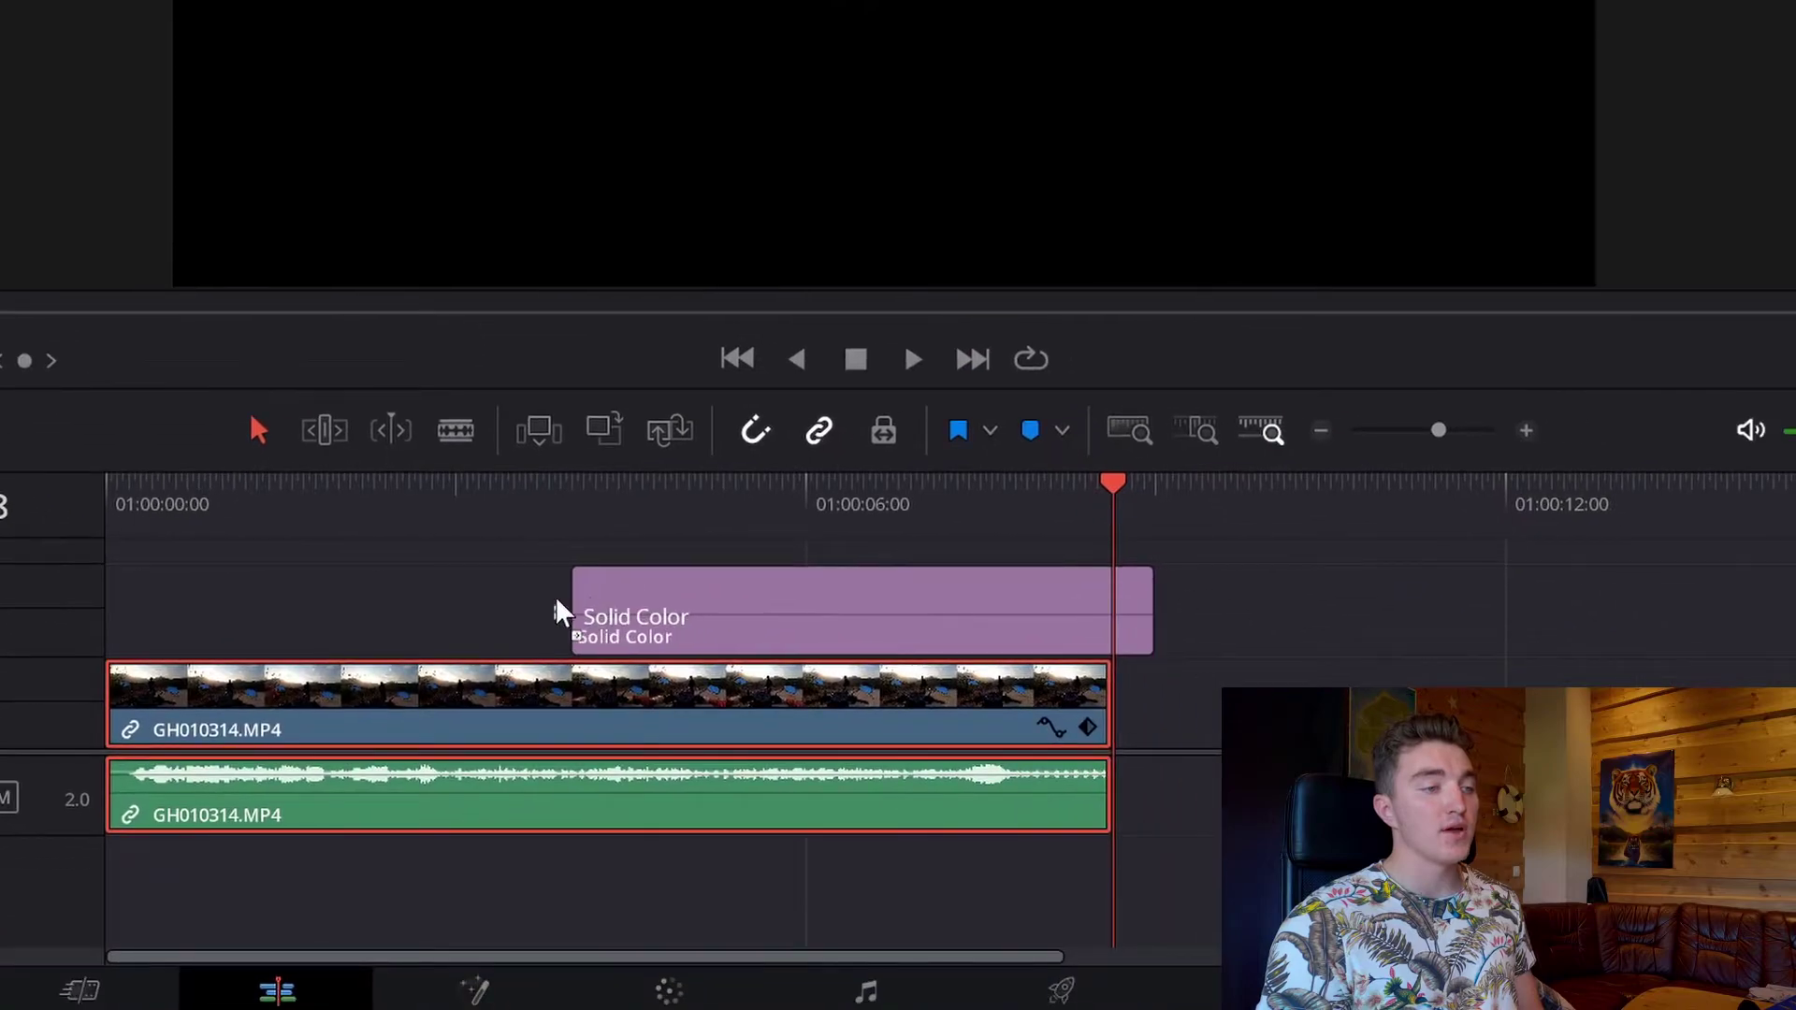
left_click_drag(542, 596, 543, 600)
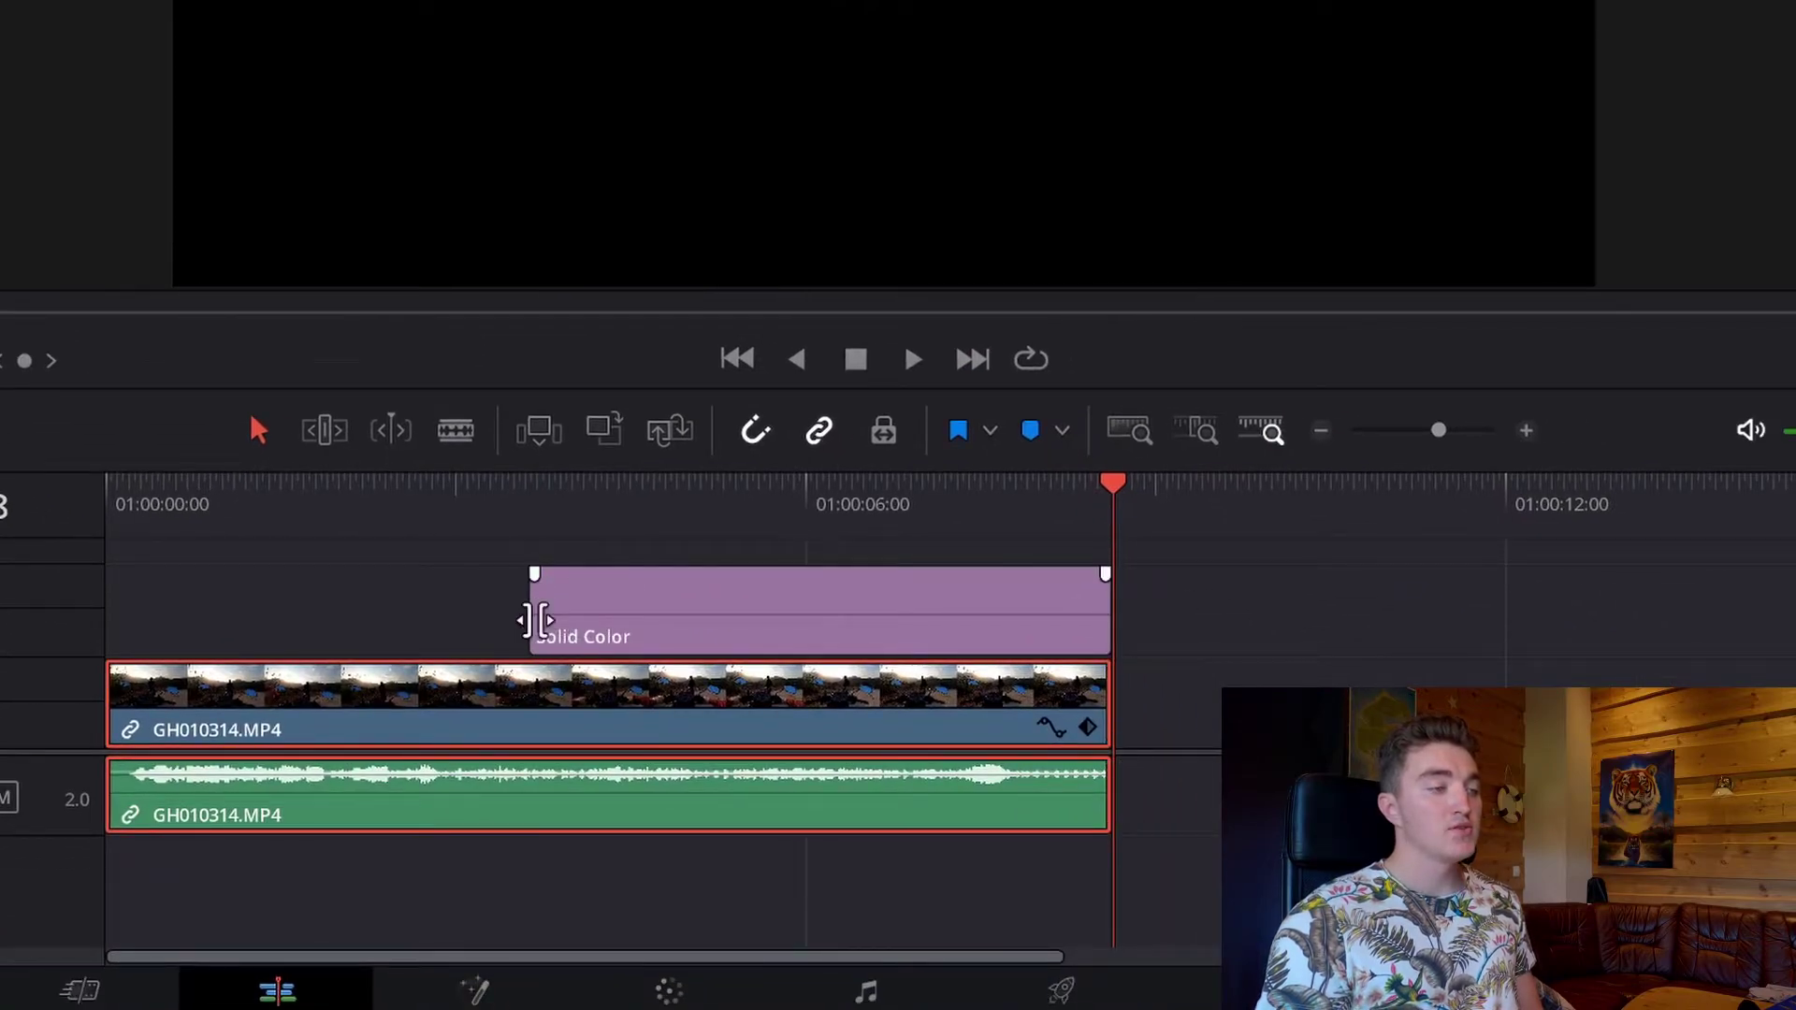
Step: Trim the Solid Color clip to start near 01:00:06, covering only the final seconds
left_click(534, 609)
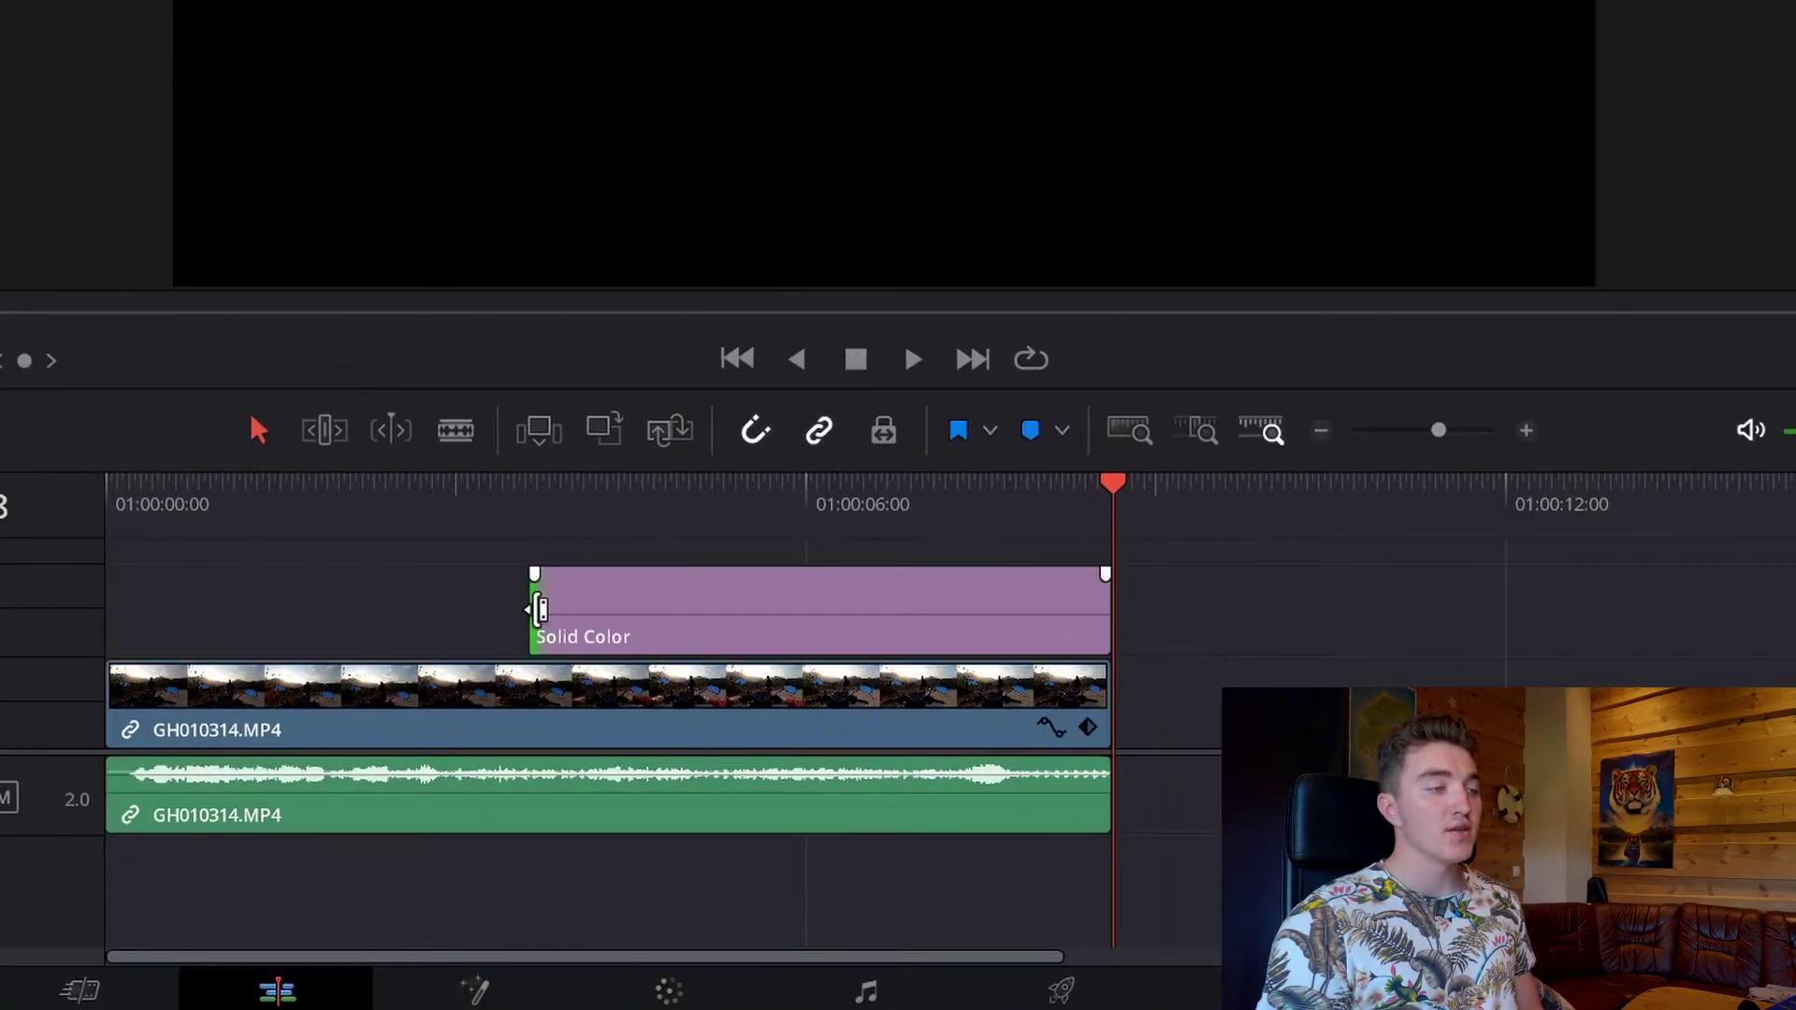
left_click_drag(544, 609, 805, 612)
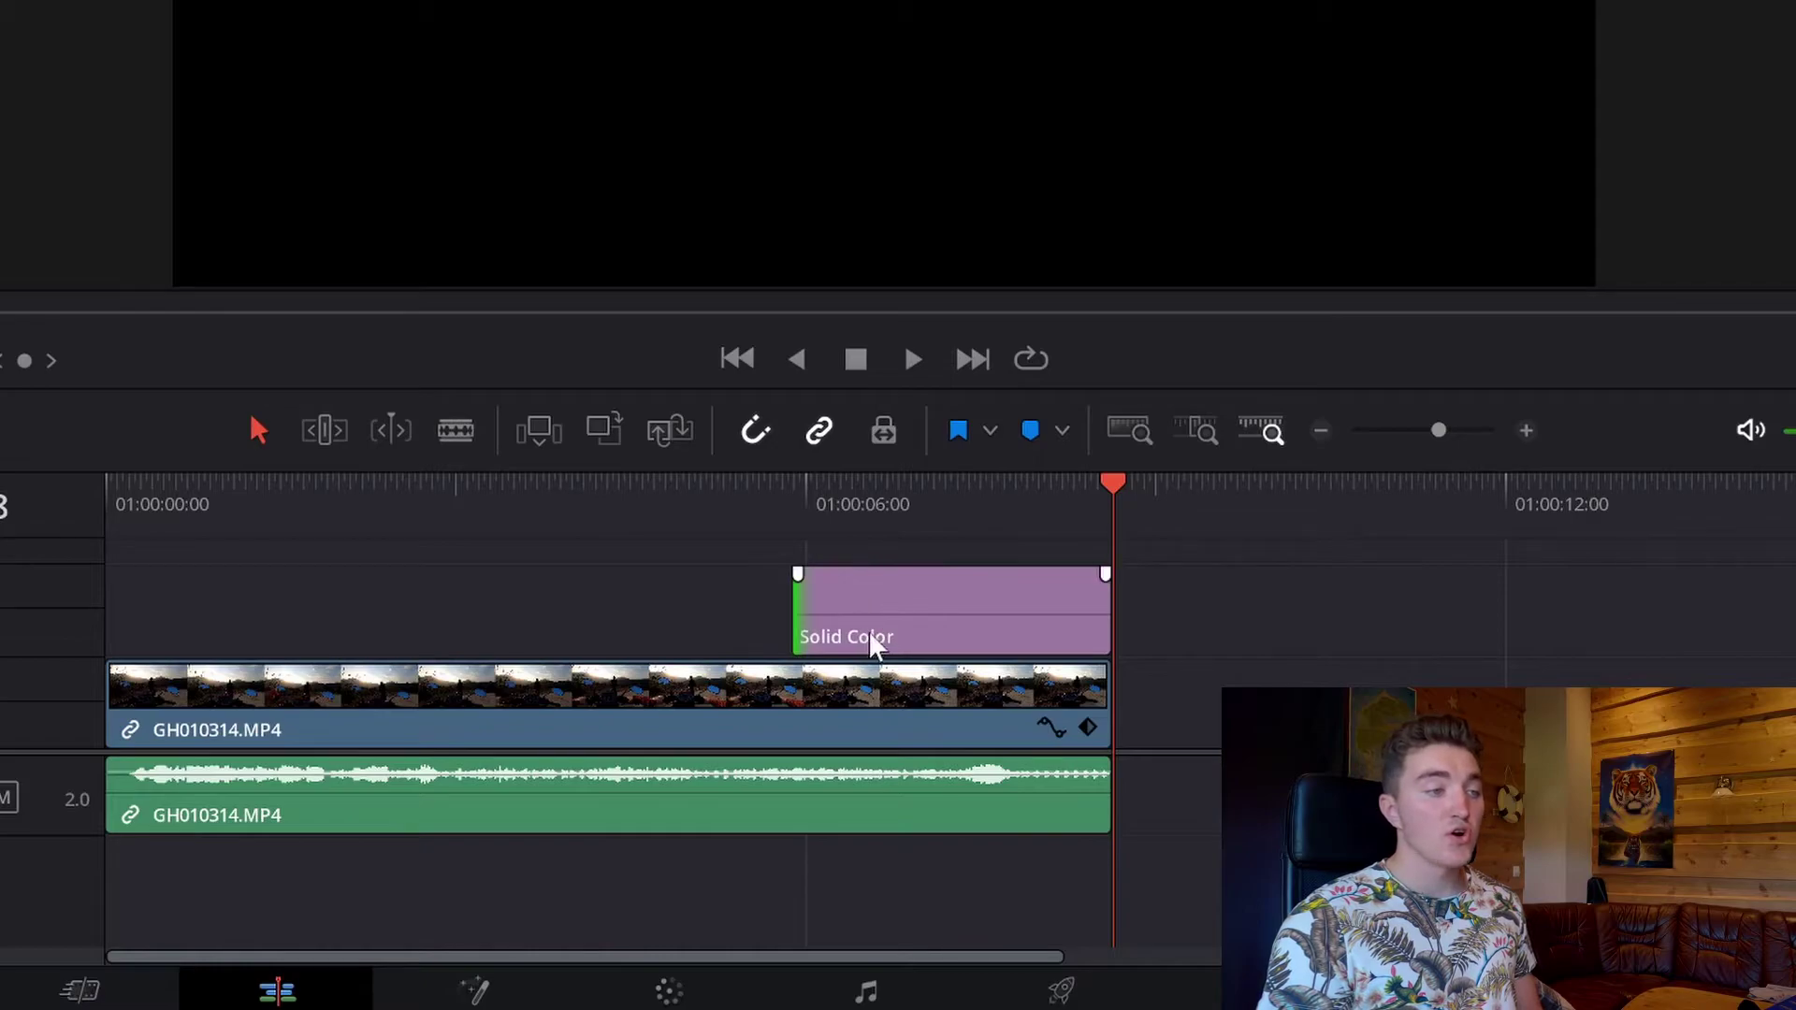
left_click(861, 596)
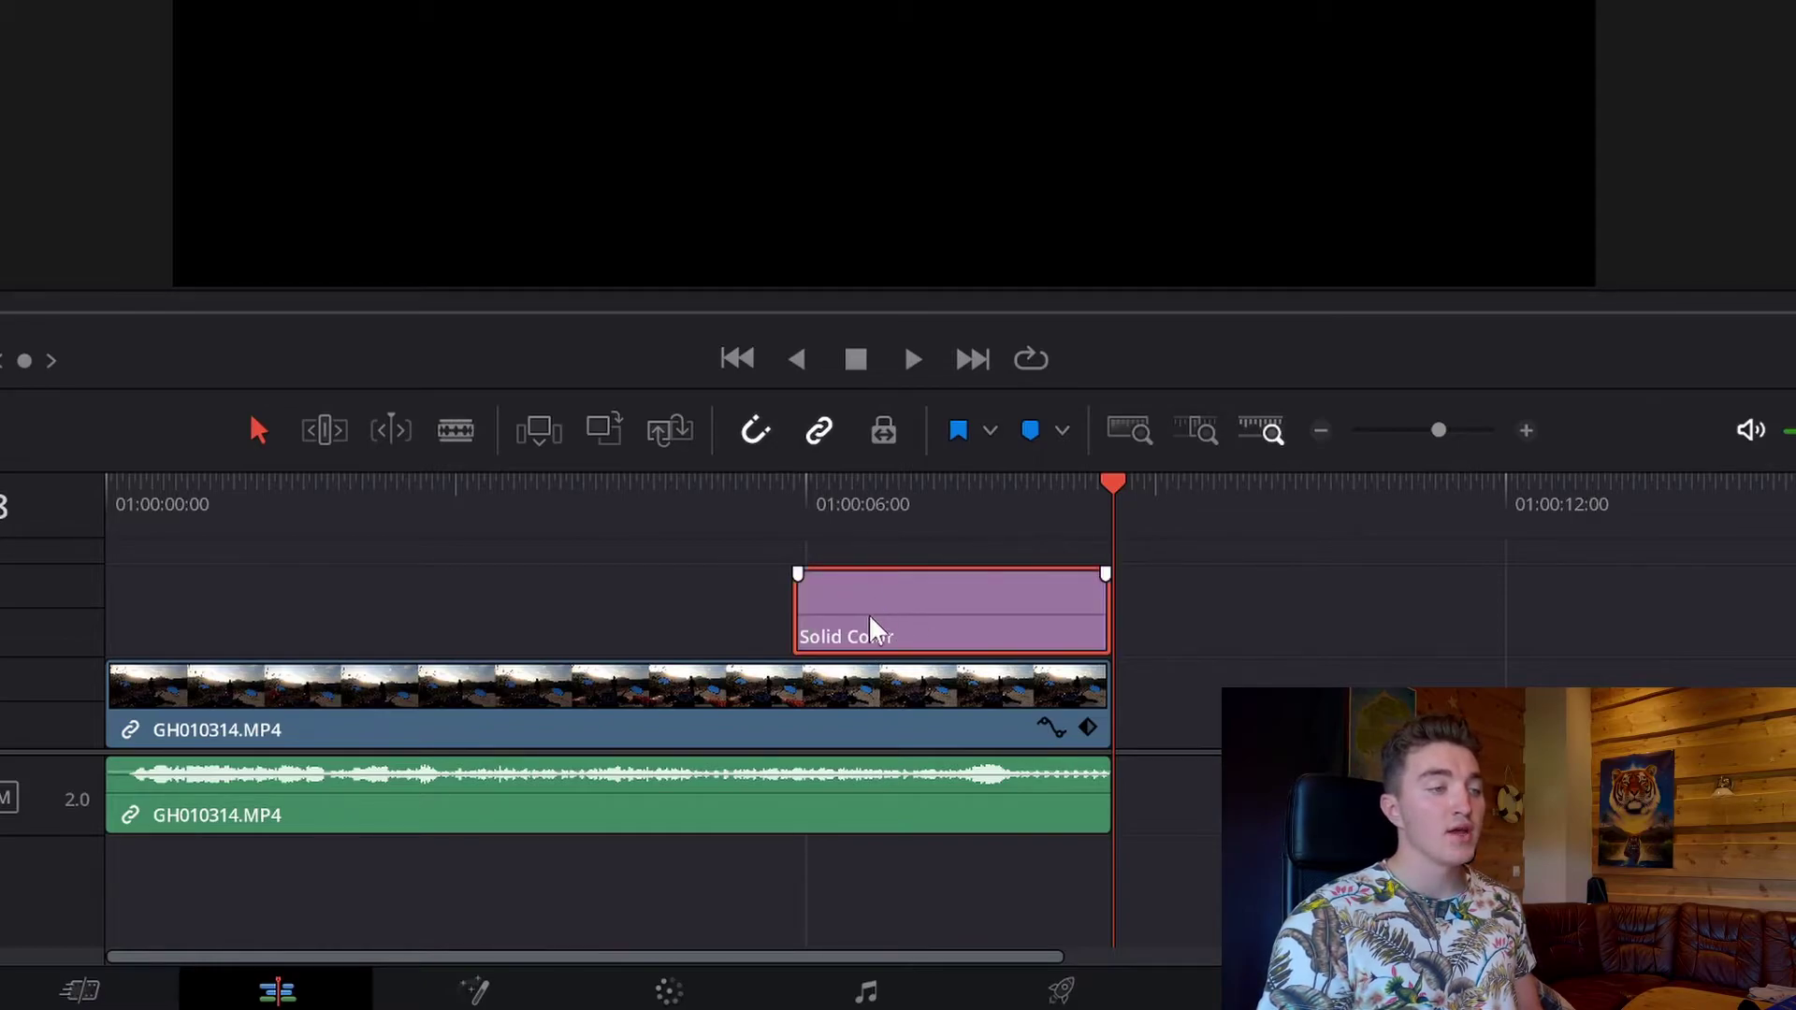
Step: Keyframe the Solid Color clip's Opacity at 0 at its start
left_click_drag(1068, 475, 810, 492)
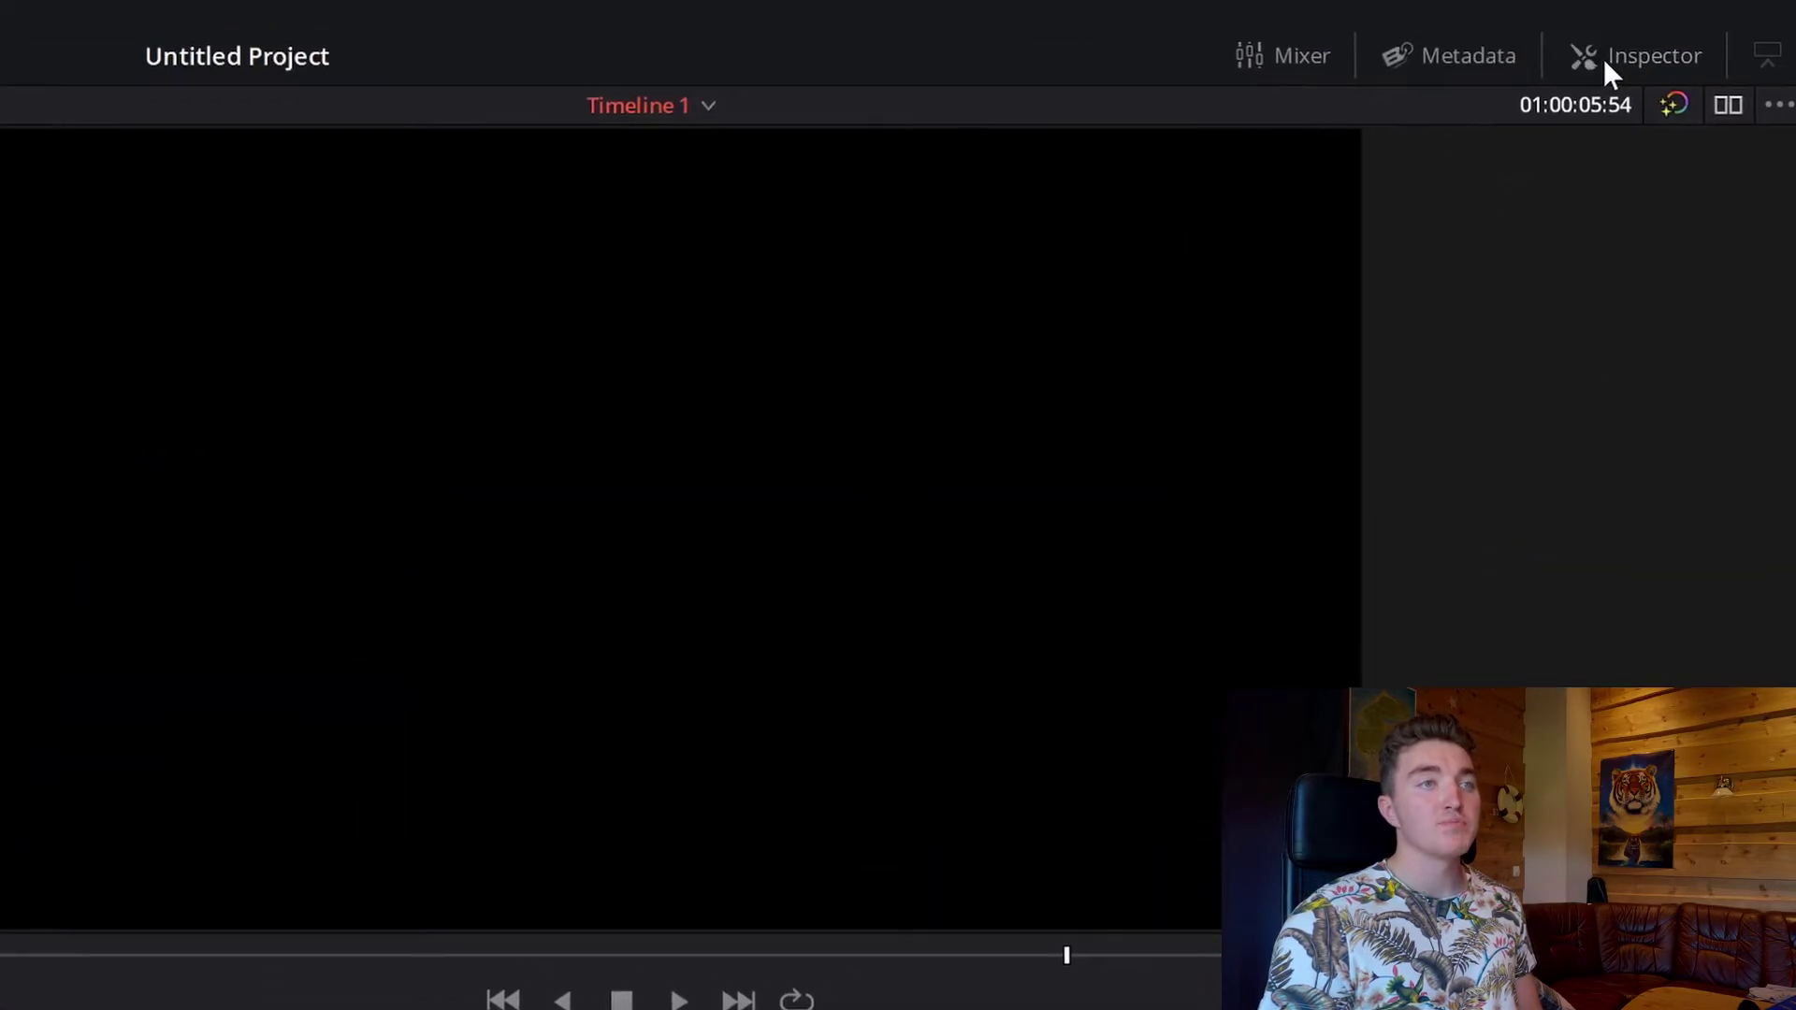
left_click(1603, 58)
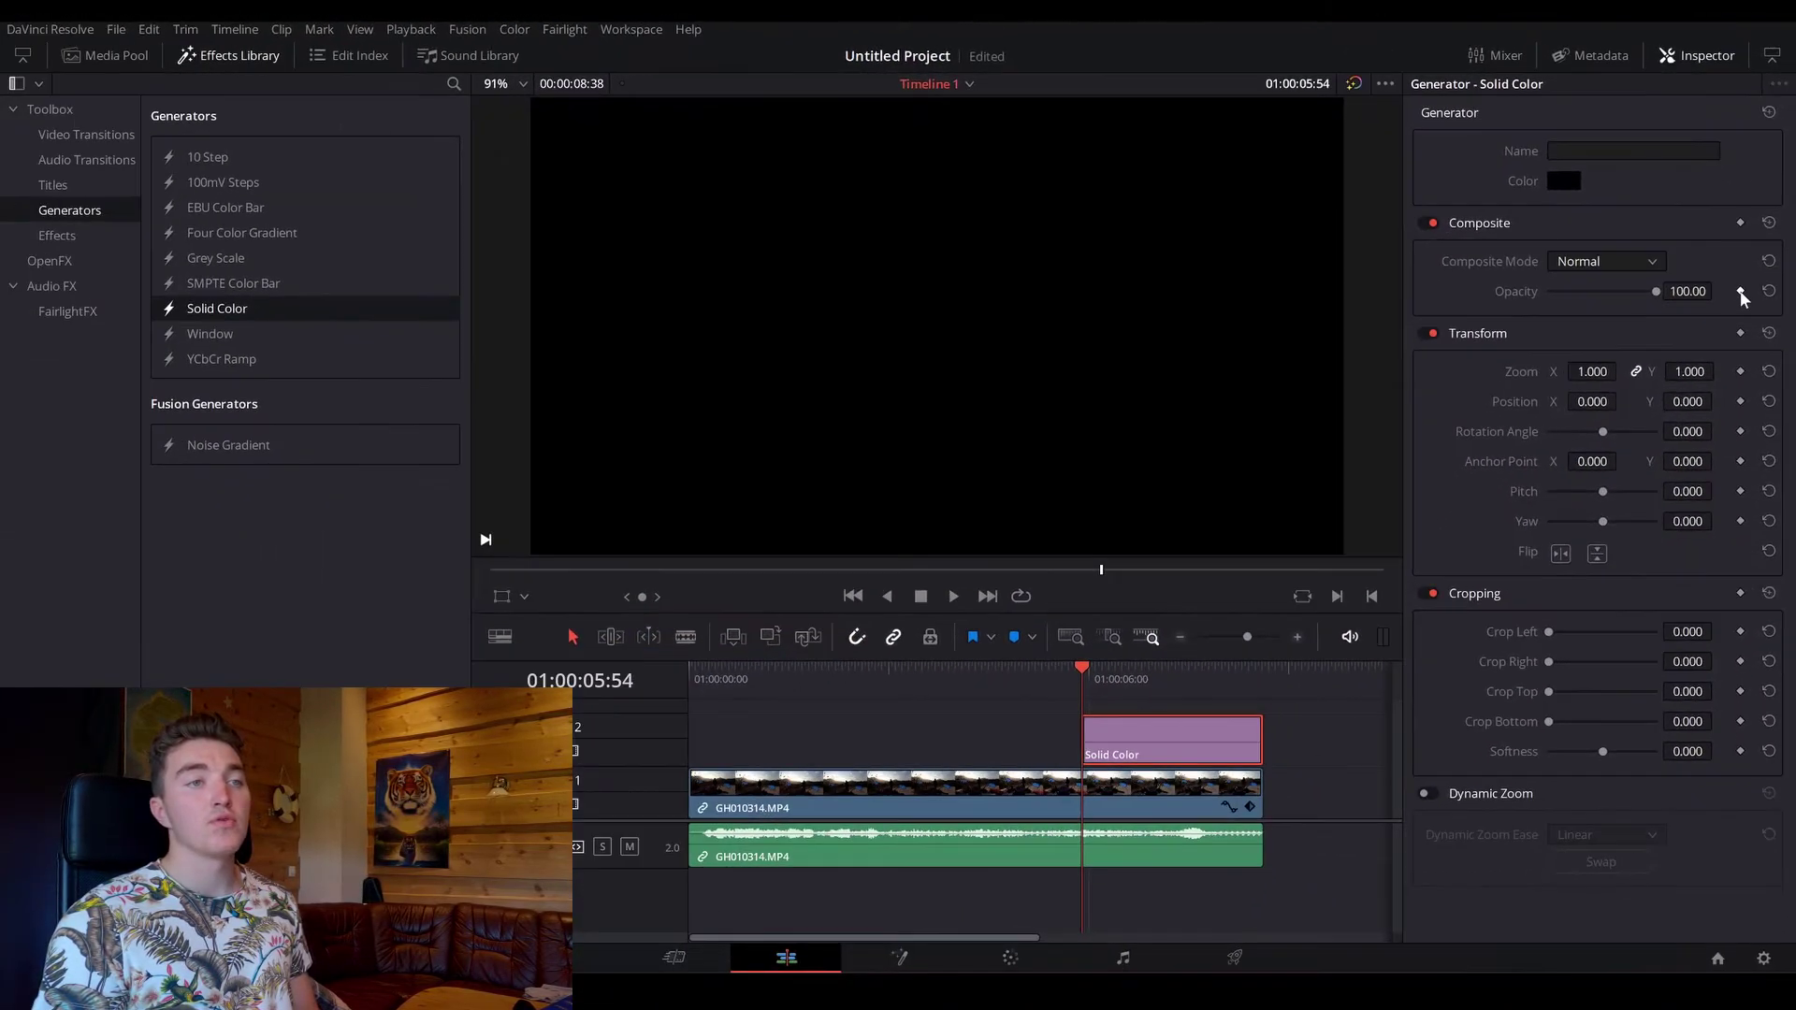
left_click(1741, 293)
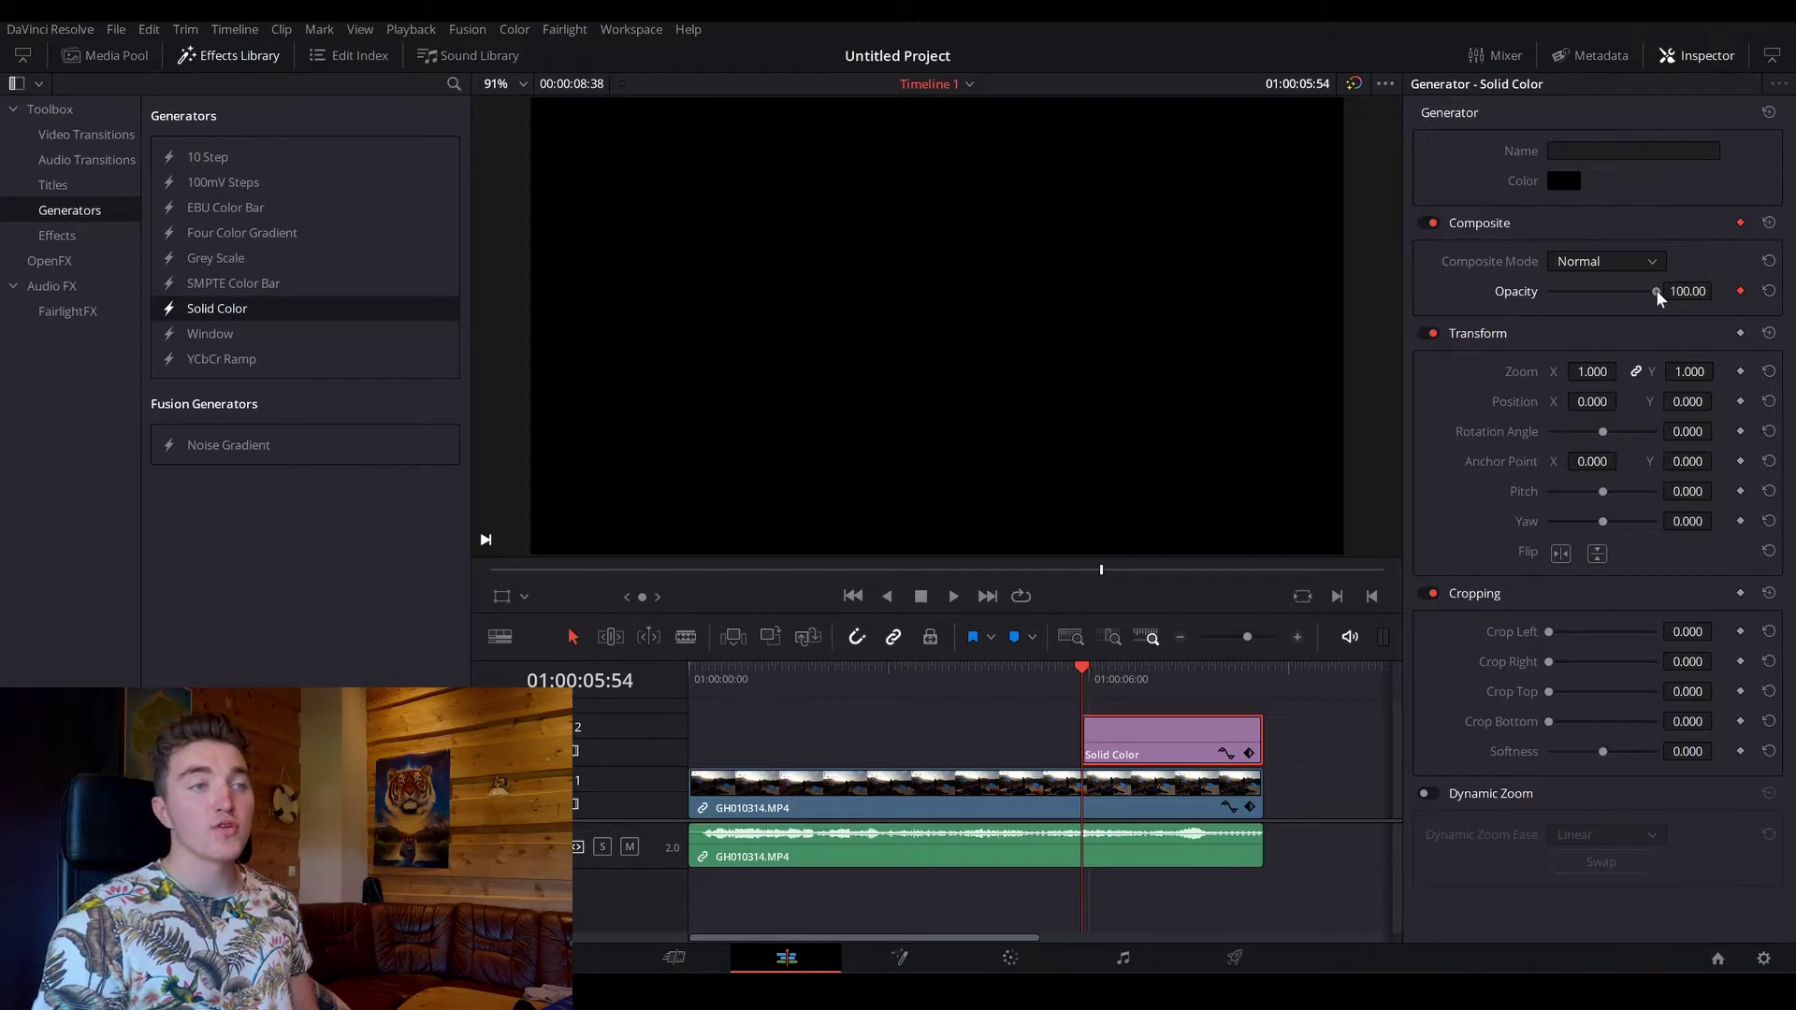
left_click_drag(1656, 290, 1438, 296)
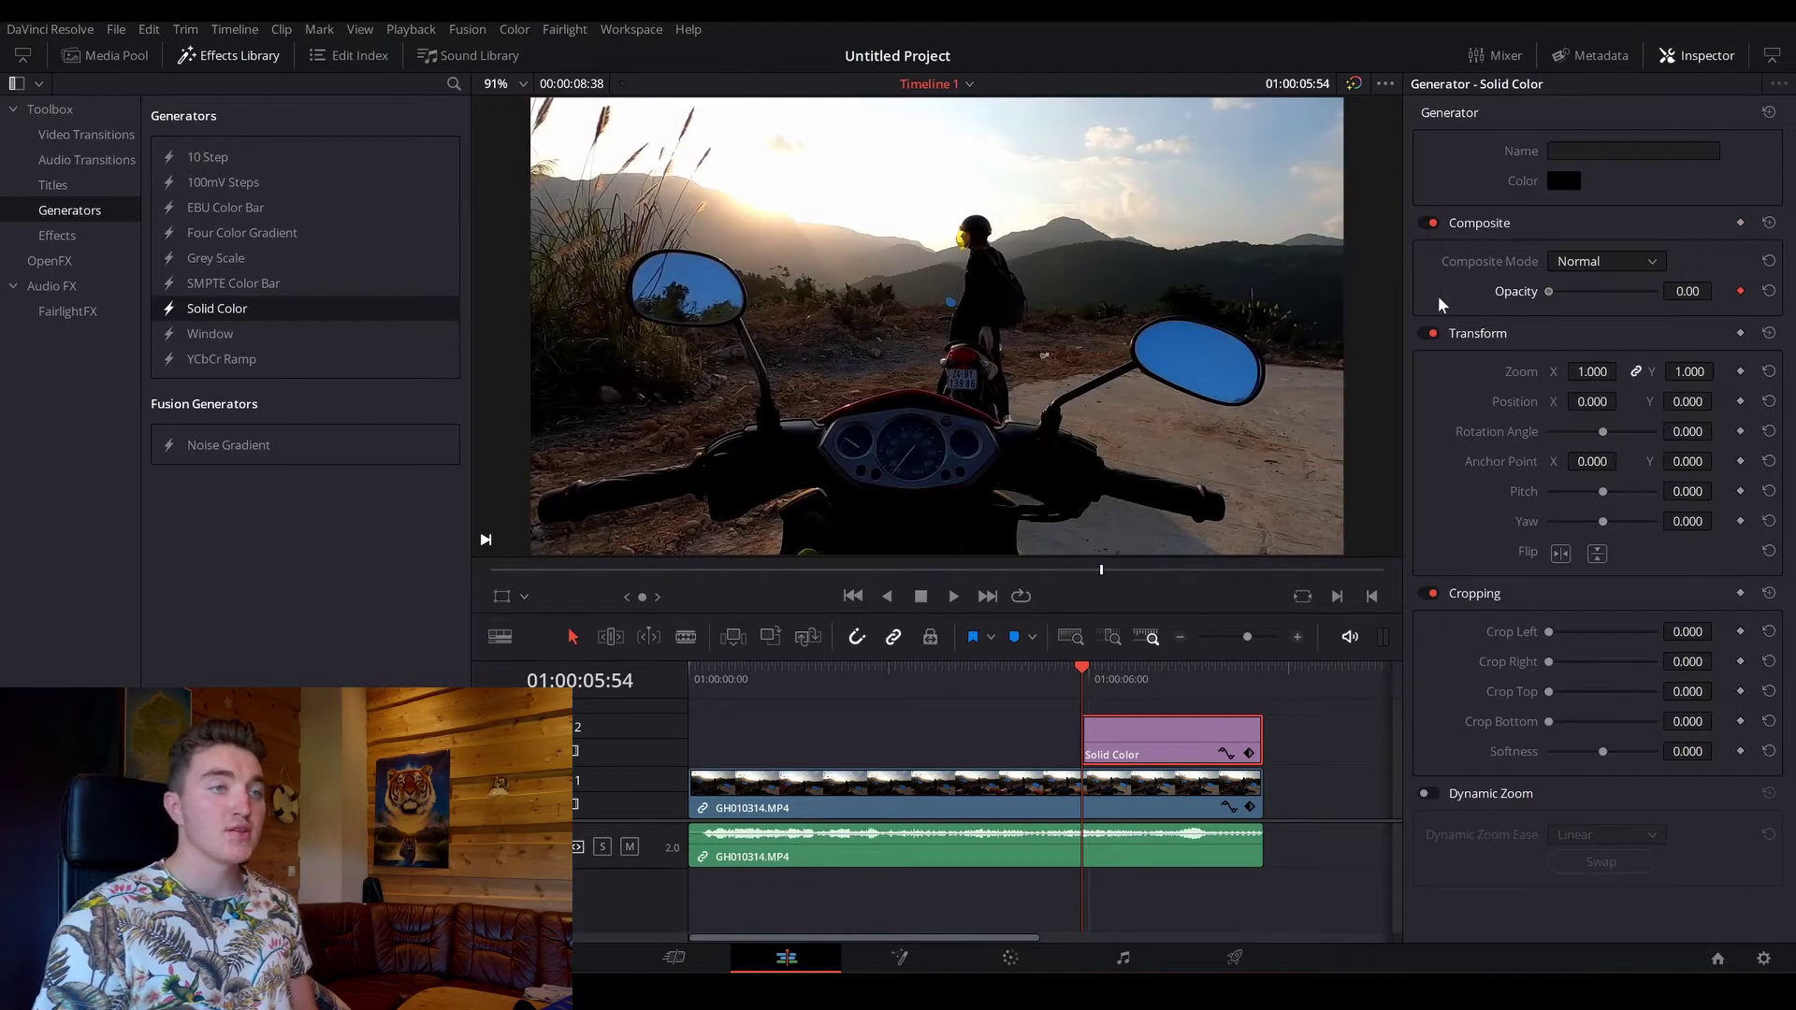
Step: Keyframe Opacity at 100 at the clip's end and play back the overlay fade
left_click_drag(1102, 672, 1216, 663)
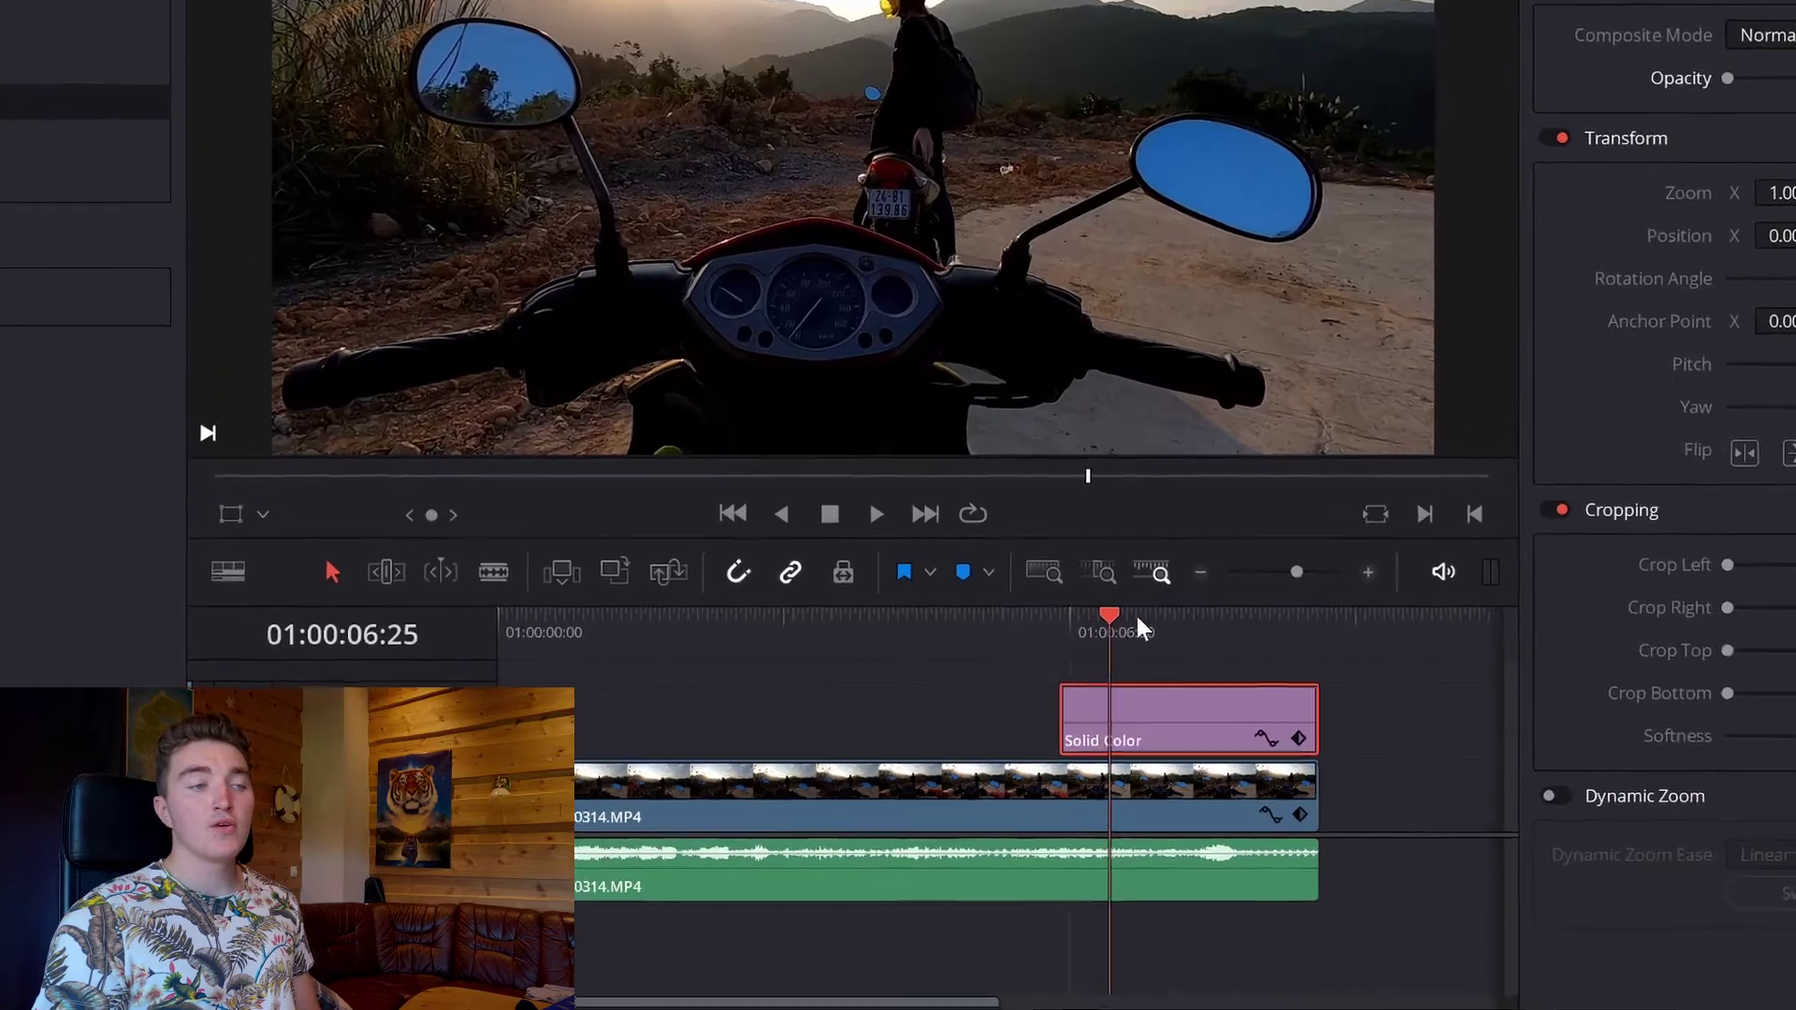
left_click_drag(1270, 580, 1332, 580)
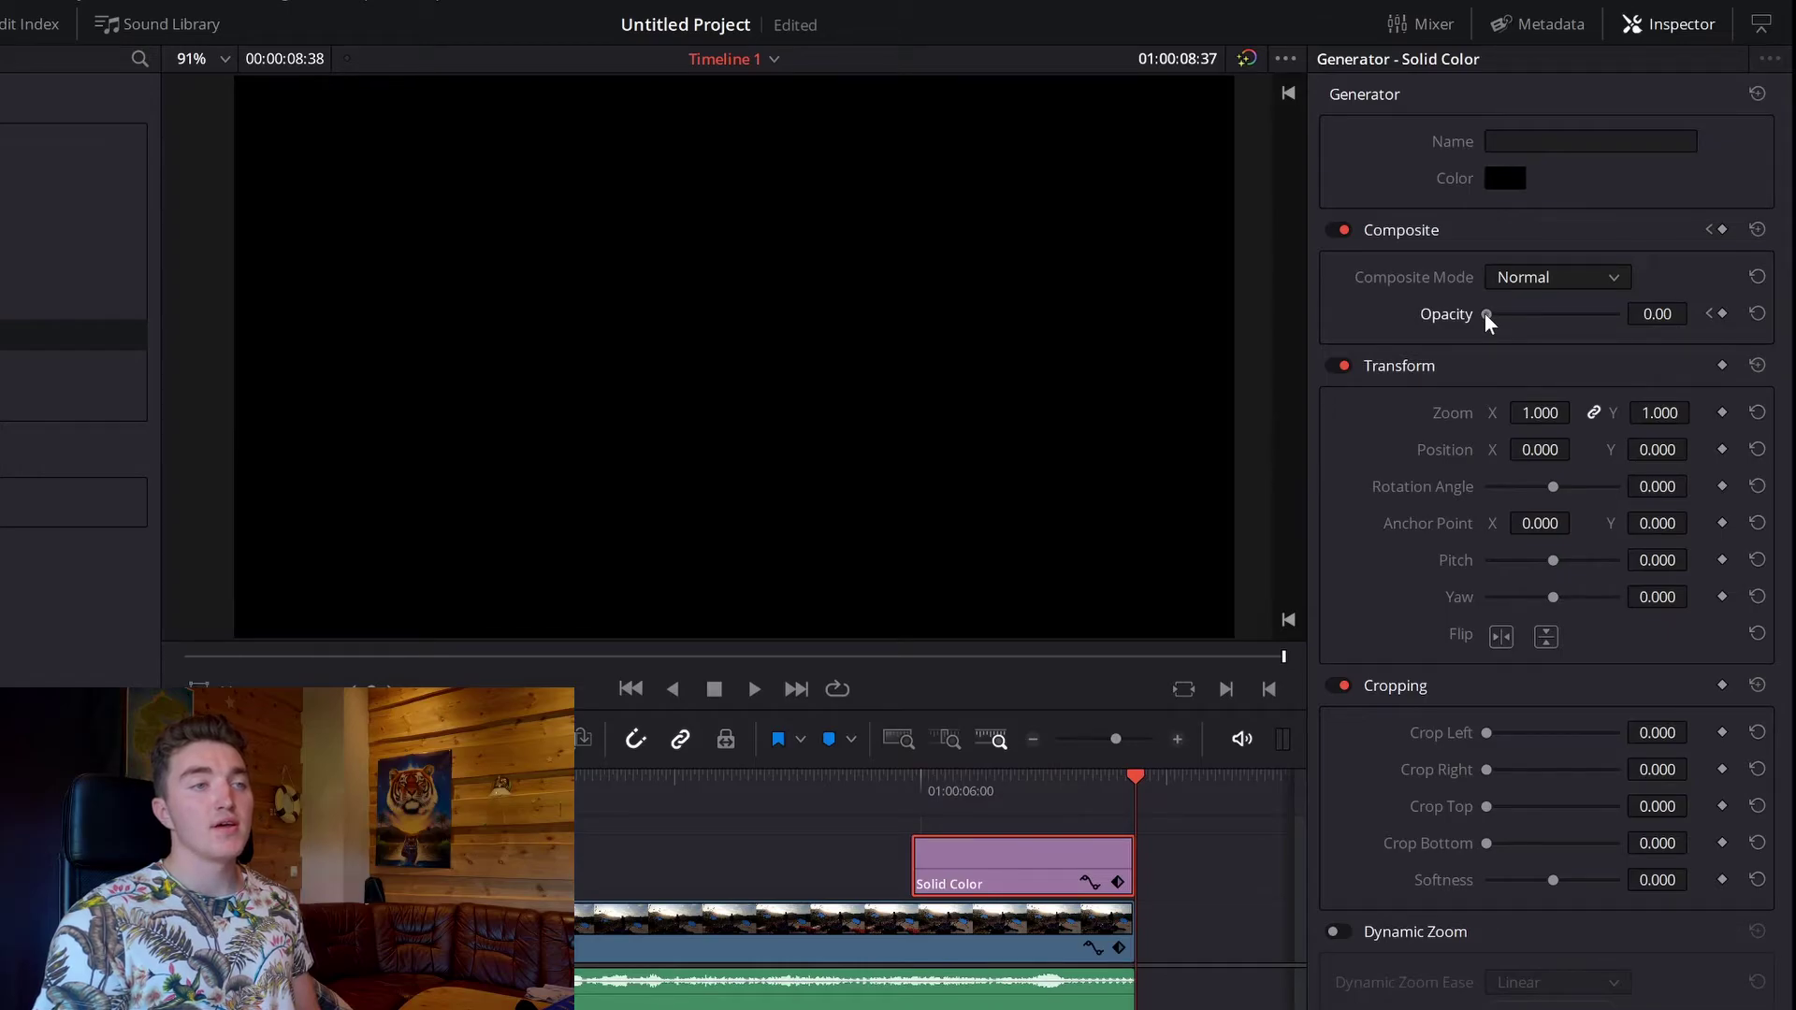
left_click_drag(1486, 315, 1618, 315)
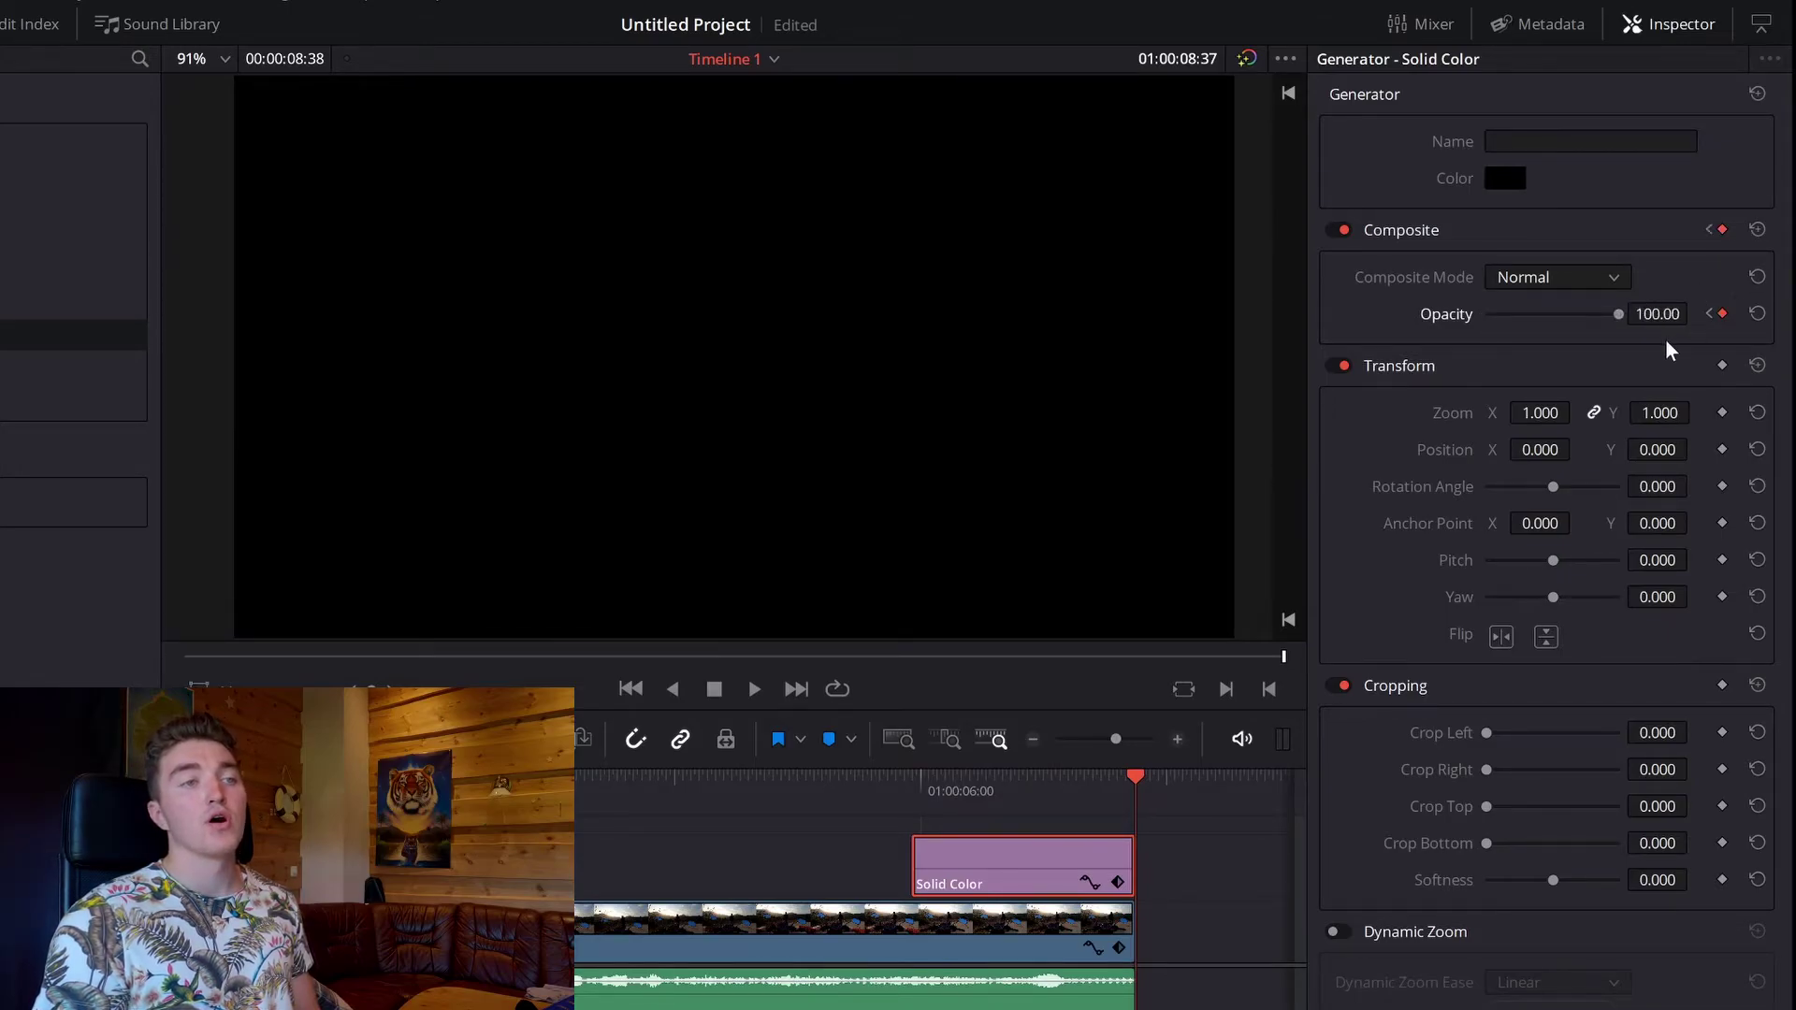
left_click(858, 799)
key("space")
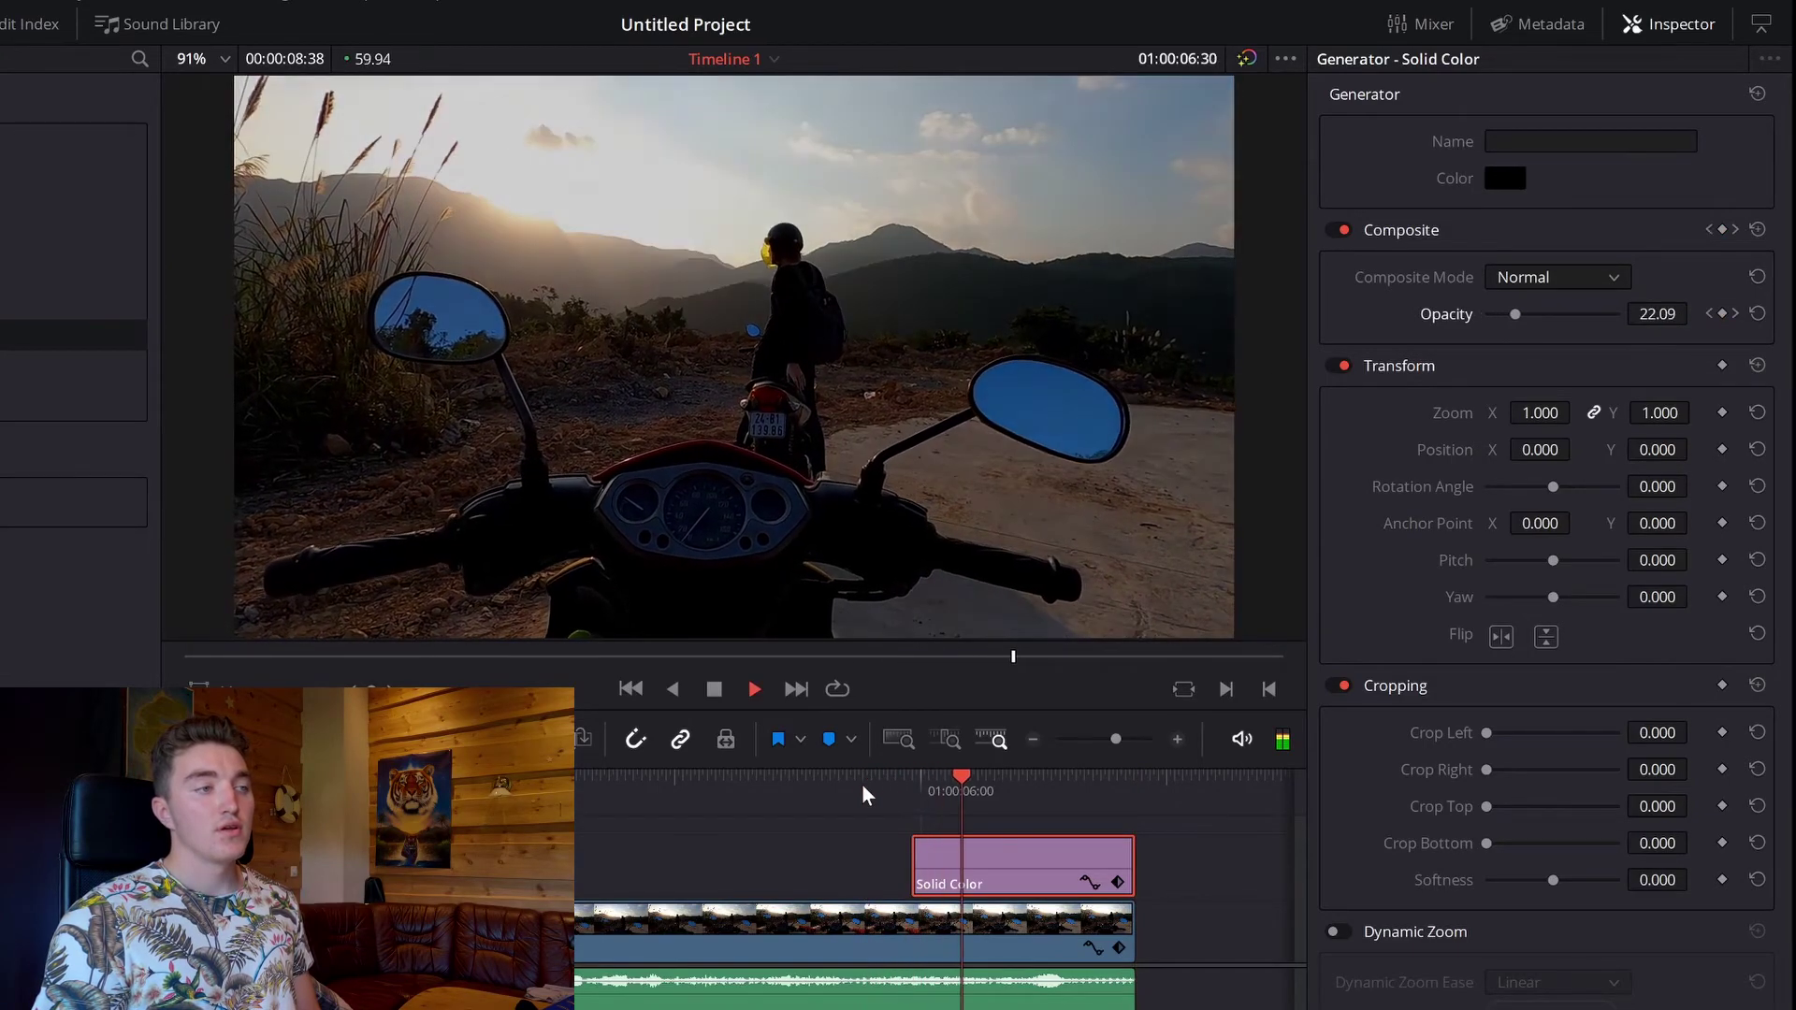
key("space")
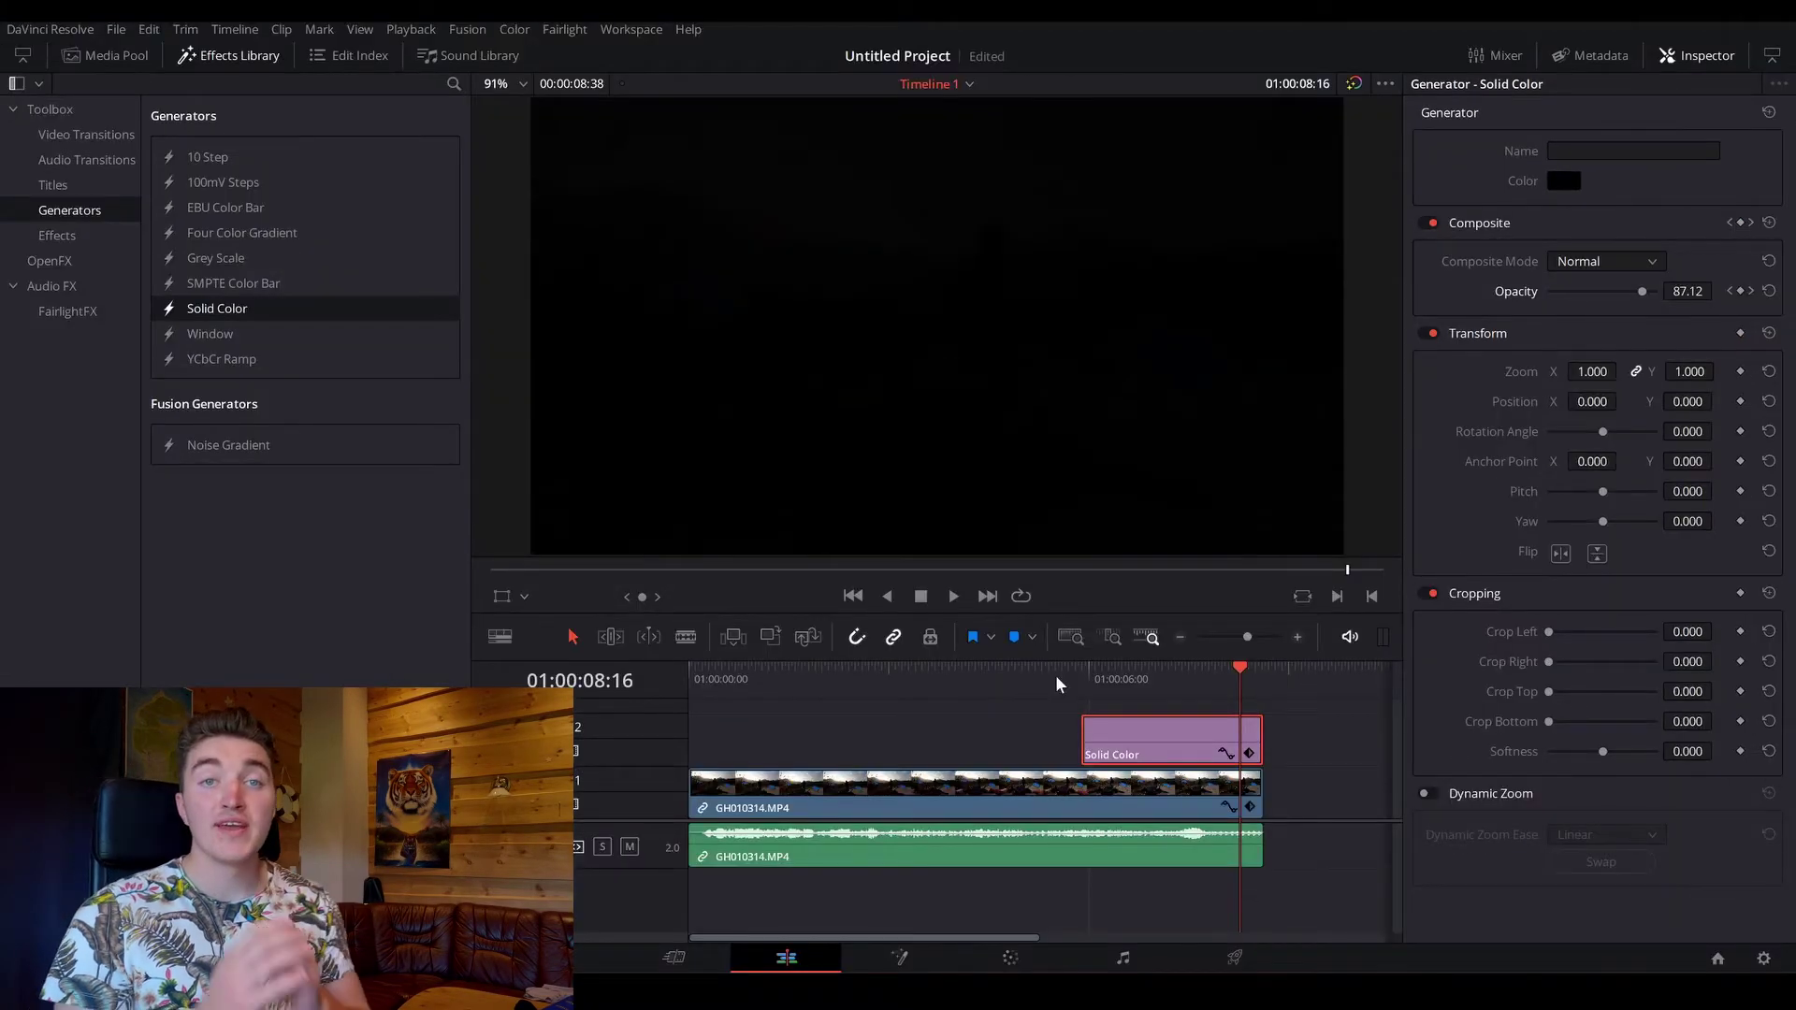